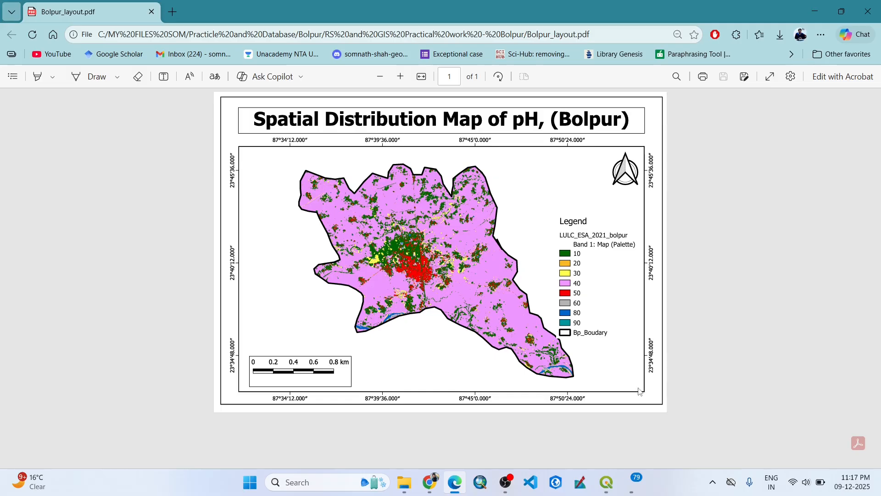
Switch to QGIS and create a new print layout titled "Sample".
{"action": "left_click", "coordinate": [610, 487]}
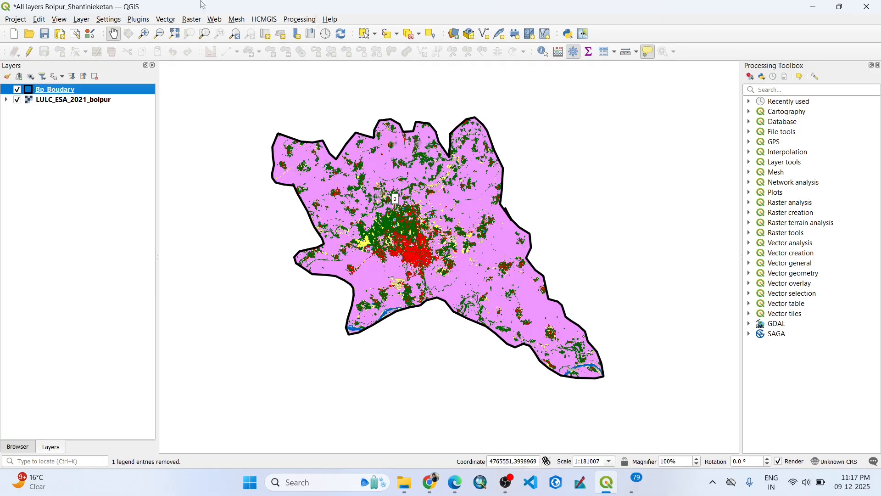
{"action": "left_click", "coordinate": [14, 21]}
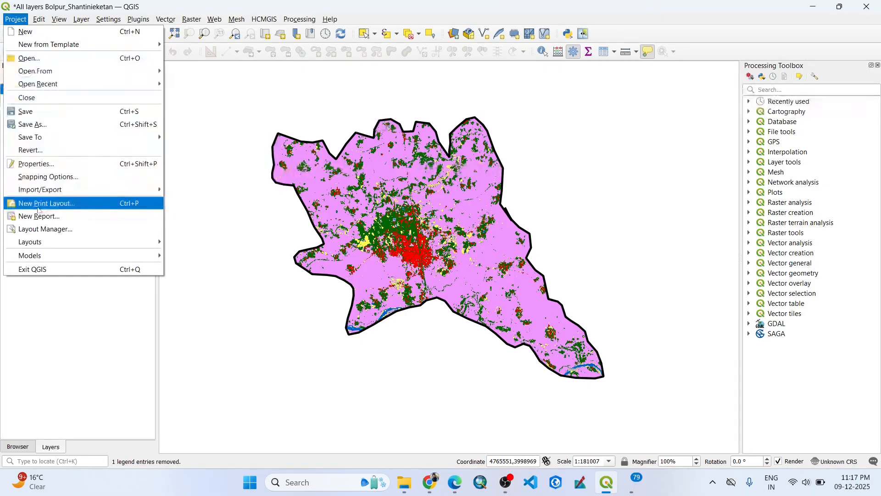
{"action": "left_click", "coordinate": [64, 209]}
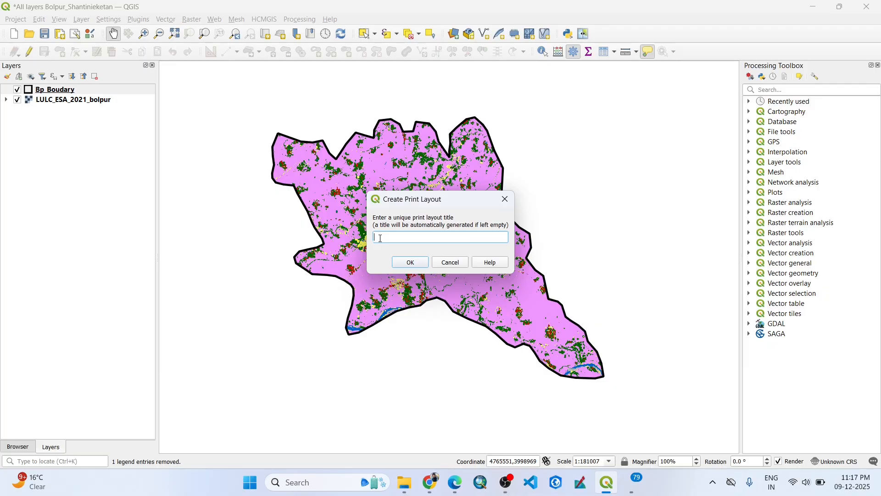
{"action": "type", "text": "Sample"}
{"action": "key", "text": "Return"}
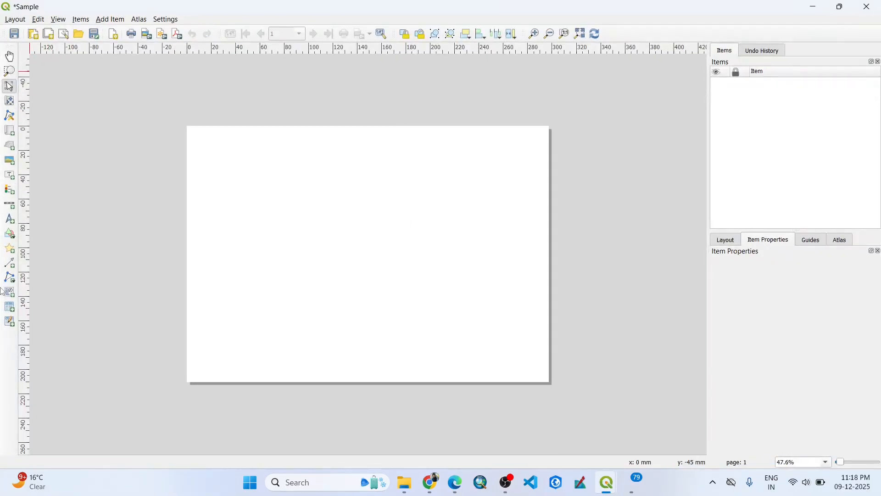
Open the blank page's properties and examine the available page size and orientation options.
{"action": "left_click", "coordinate": [111, 19]}
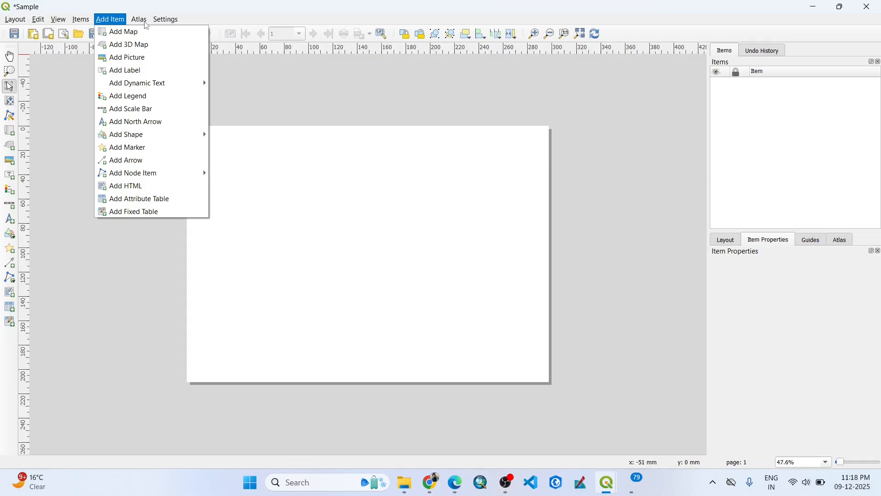
{"action": "right_click", "coordinate": [384, 170]}
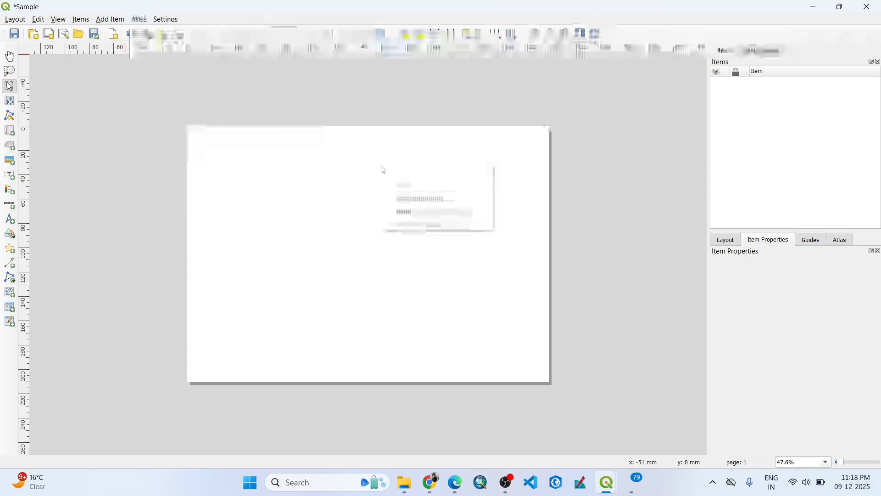
{"action": "right_click", "coordinate": [327, 182]}
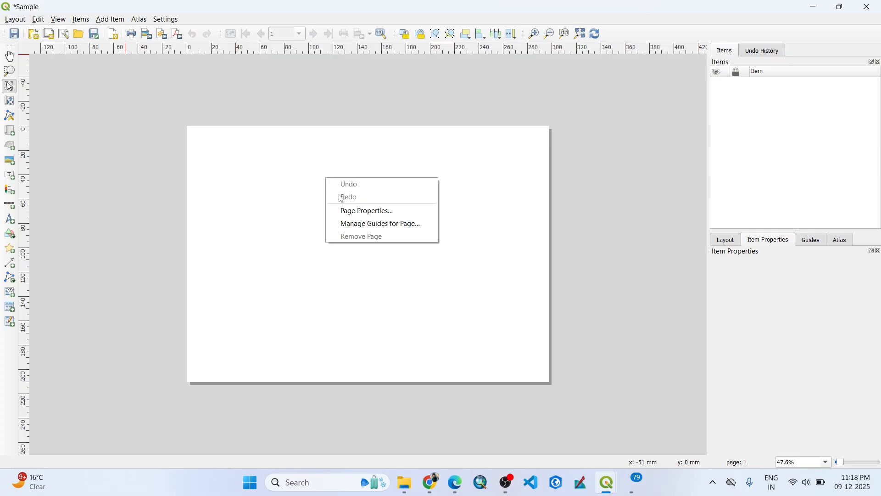
{"action": "left_click", "coordinate": [355, 211]}
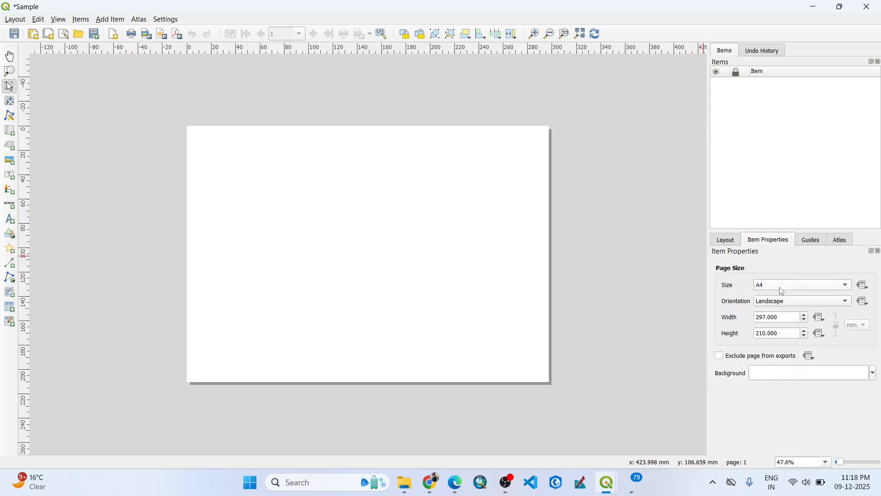
{"action": "left_click", "coordinate": [784, 291]}
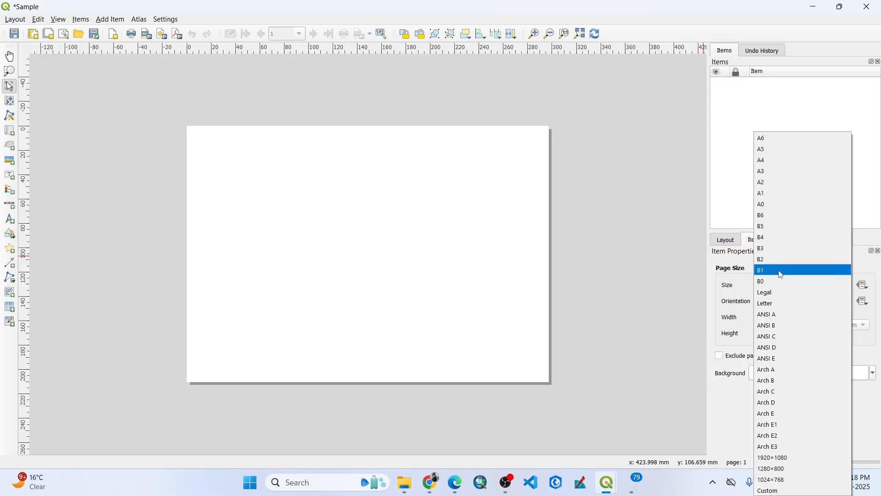
{"action": "left_click", "coordinate": [742, 221]}
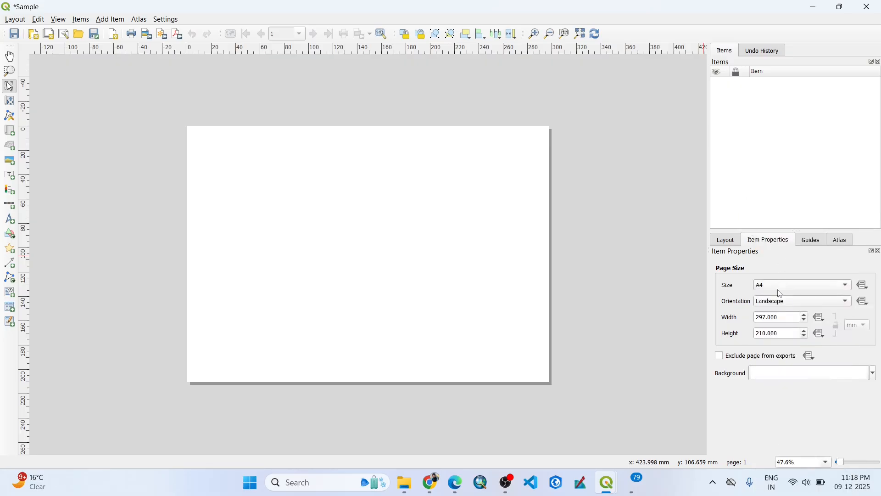
{"action": "left_click", "coordinate": [779, 303]}
{"action": "left_click", "coordinate": [779, 303]}
Add a map to the page, starting about 15 mm across and 31 mm down and extending nearly to the lower-right page corner.
{"action": "left_click", "coordinate": [110, 20]}
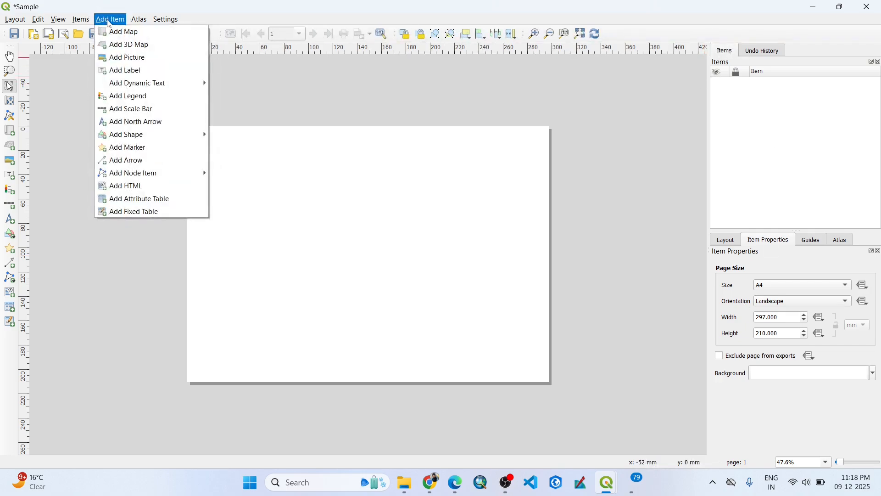
{"action": "left_click", "coordinate": [126, 31]}
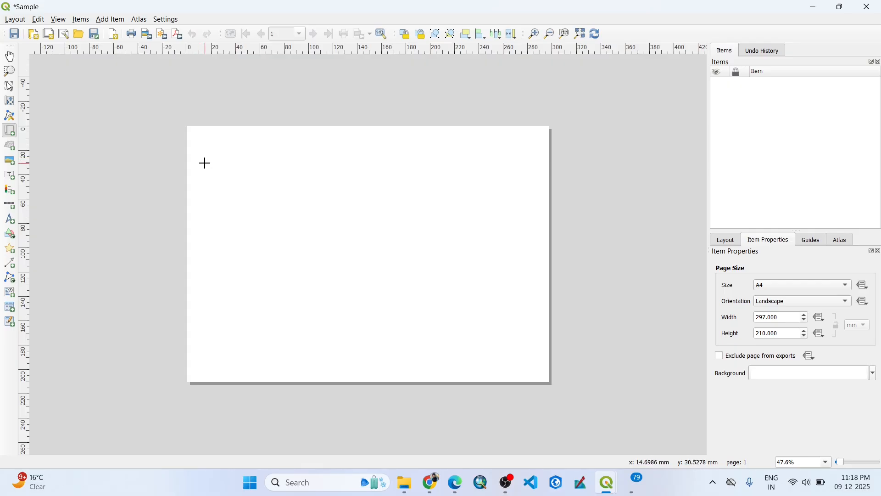
{"action": "left_click_drag", "start_coordinate": [205, 163], "coordinate": [534, 368]}
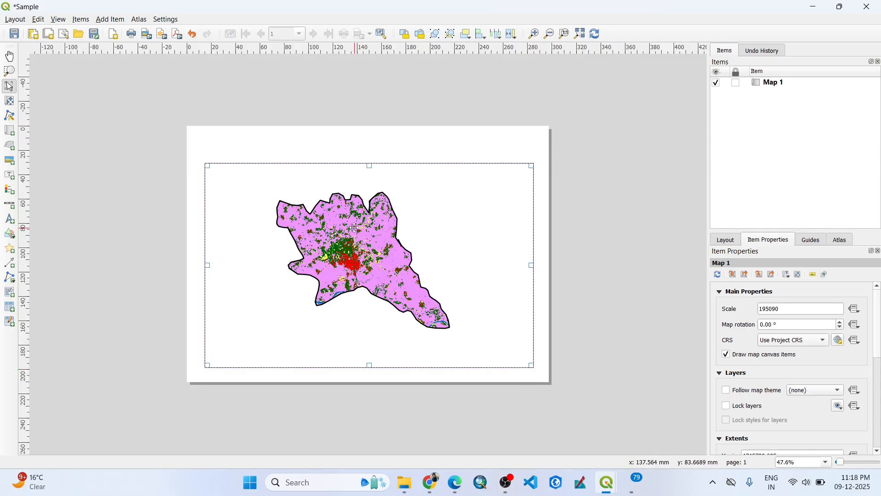
{"action": "left_click", "coordinate": [9, 100]}
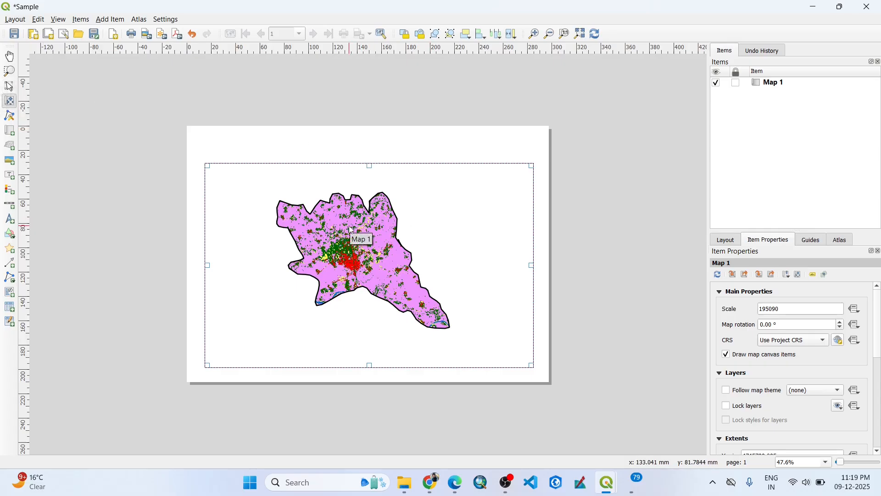
{"action": "scroll", "coordinate": [352, 230], "scroll_direction": "up", "scroll_amount": 1}
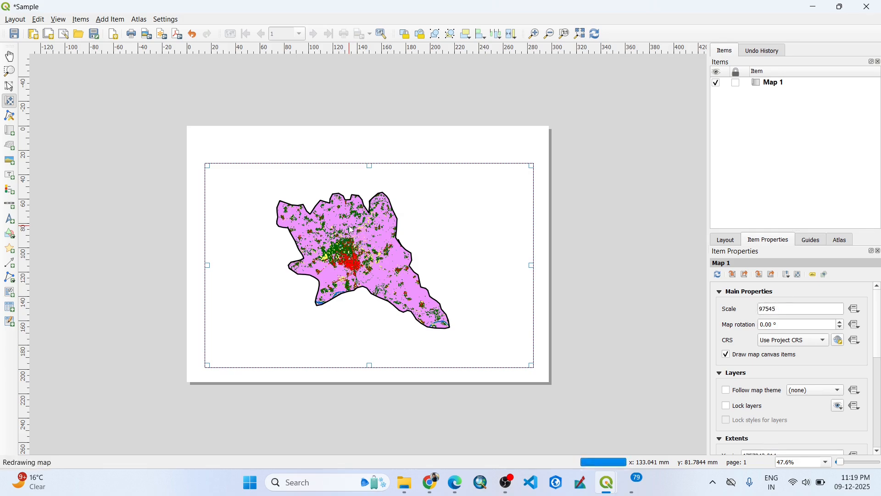
{"action": "scroll", "coordinate": [352, 230], "scroll_direction": "down", "scroll_amount": 1}
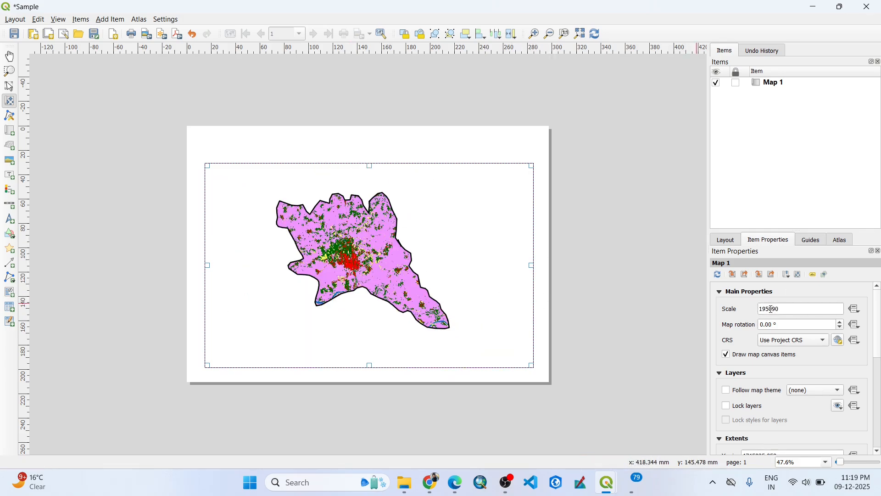
Set the map's scale to 140000.
{"action": "left_click_drag", "start_coordinate": [783, 310], "coordinate": [762, 312]}
{"action": "type", "text": "140000"}
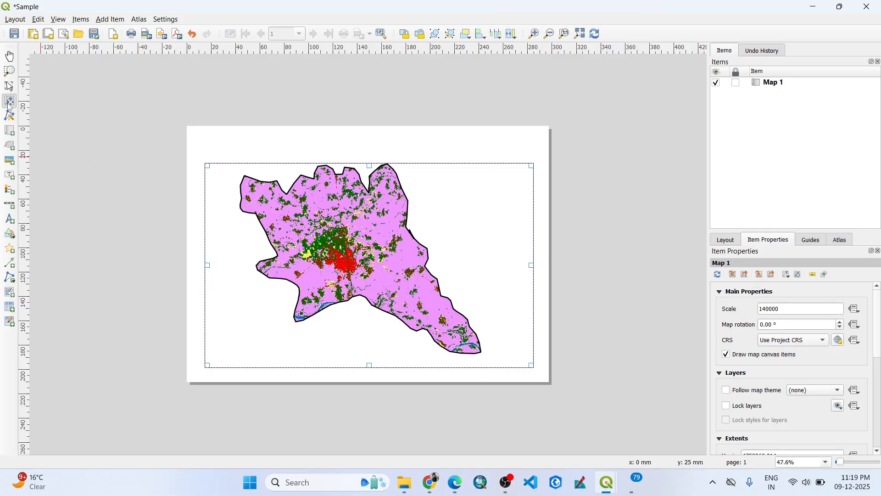
Move the map content slightly right and down inside its frame so the boundary clears the upper edge.
{"action": "key", "text": "p"}
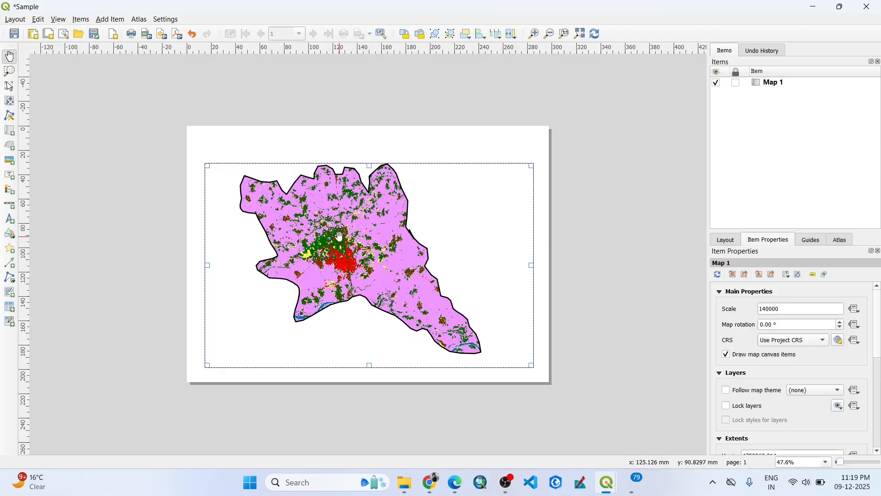
{"action": "left_click", "coordinate": [10, 100]}
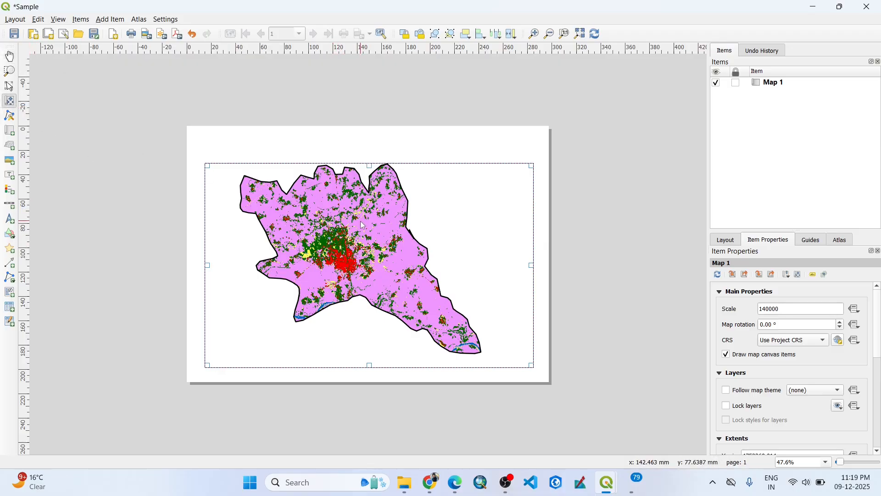
{"action": "left_click_drag", "start_coordinate": [363, 226], "coordinate": [375, 241]}
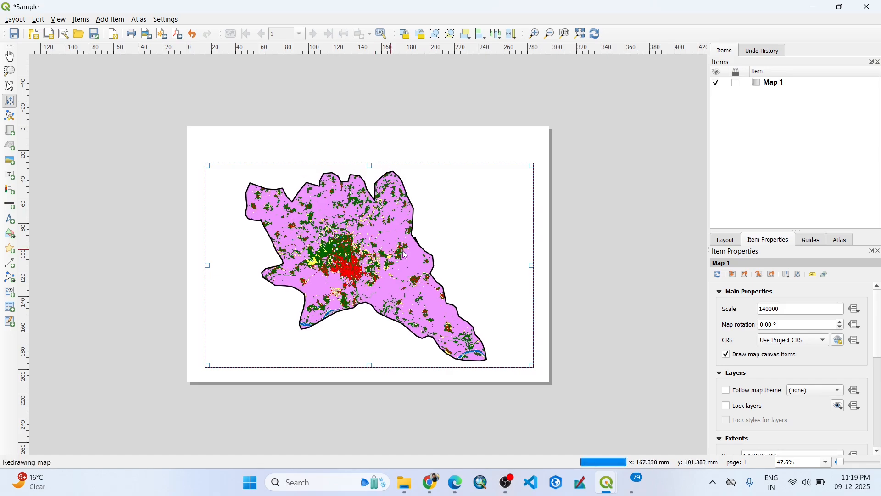
{"action": "left_click", "coordinate": [9, 86]}
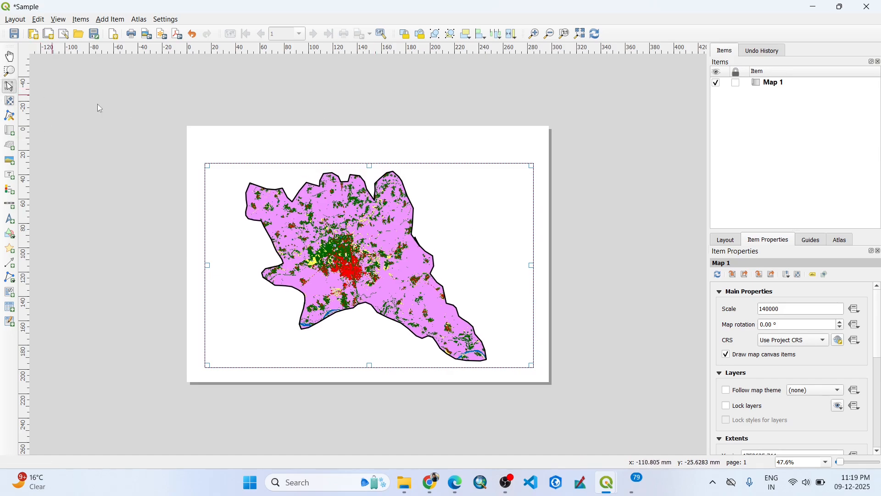
{"action": "left_click", "coordinate": [474, 221]}
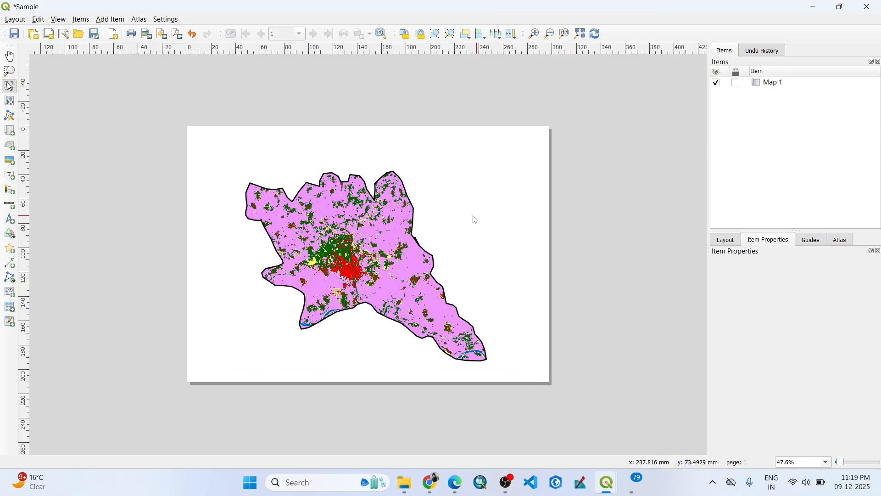
Enable a frame around the map and set its thickness to 0.50 mm.
{"action": "left_click", "coordinate": [370, 209]}
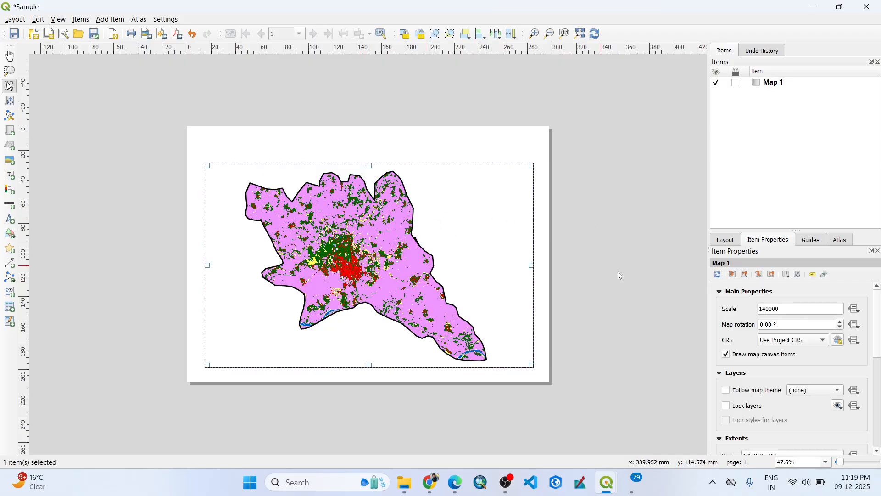
{"action": "left_click", "coordinate": [720, 292]}
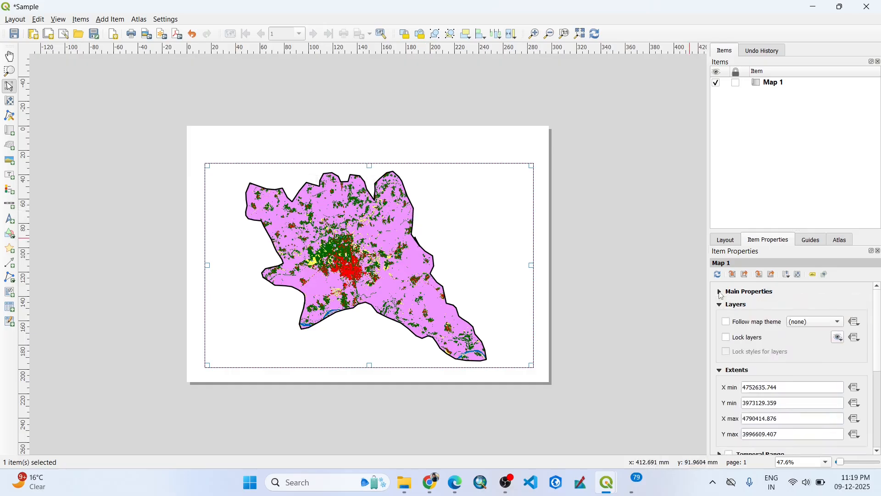
{"action": "left_click", "coordinate": [720, 305]}
{"action": "left_click", "coordinate": [720, 319]}
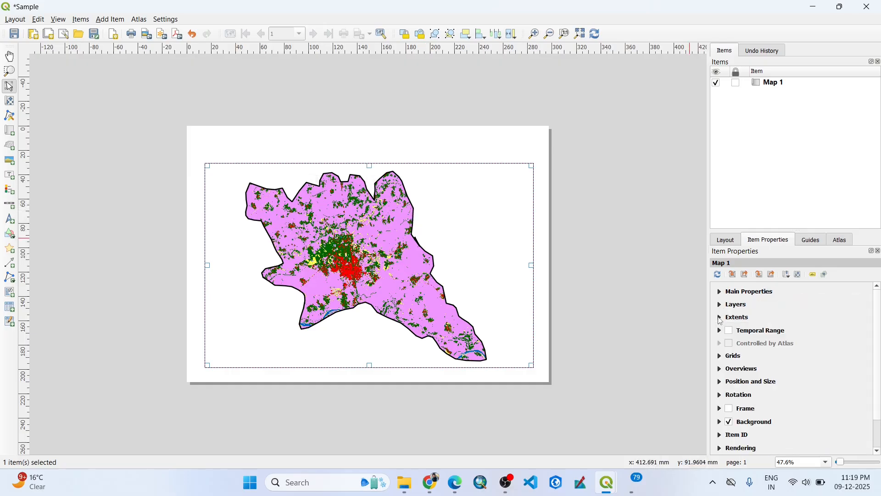
{"action": "scroll", "coordinate": [722, 357], "scroll_direction": "down", "scroll_amount": 1}
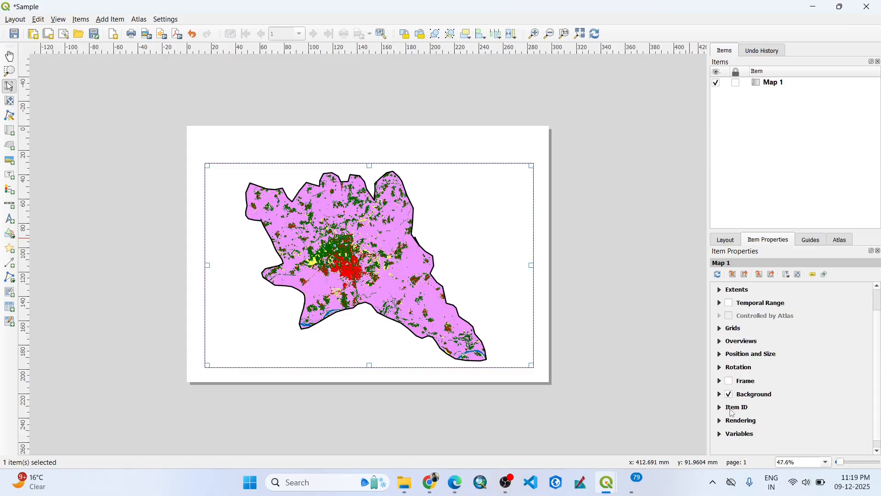
{"action": "left_click", "coordinate": [730, 382]}
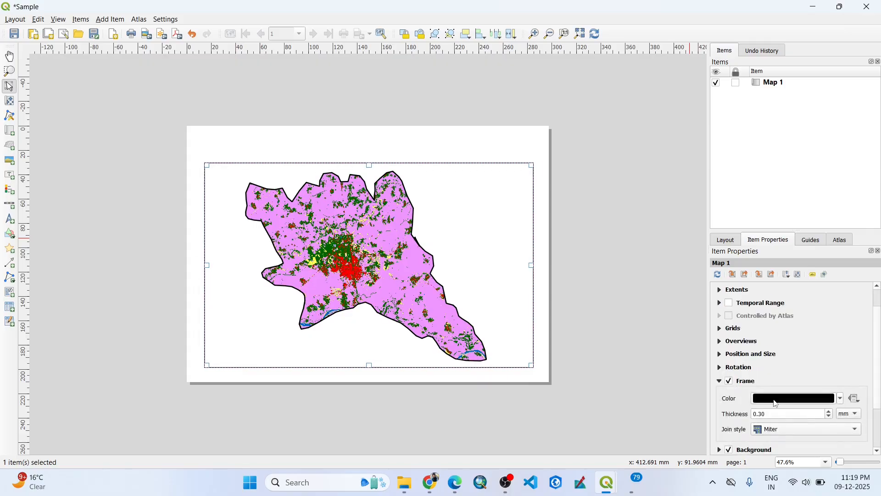
{"action": "double_click", "coordinate": [761, 414]}
{"action": "type", "text": "50"}
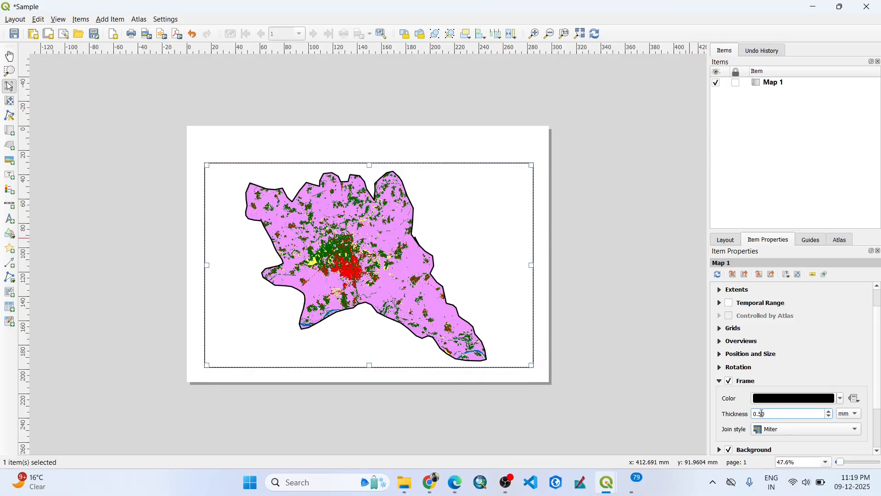
{"action": "left_click", "coordinate": [812, 367]}
{"action": "left_click", "coordinate": [680, 355]}
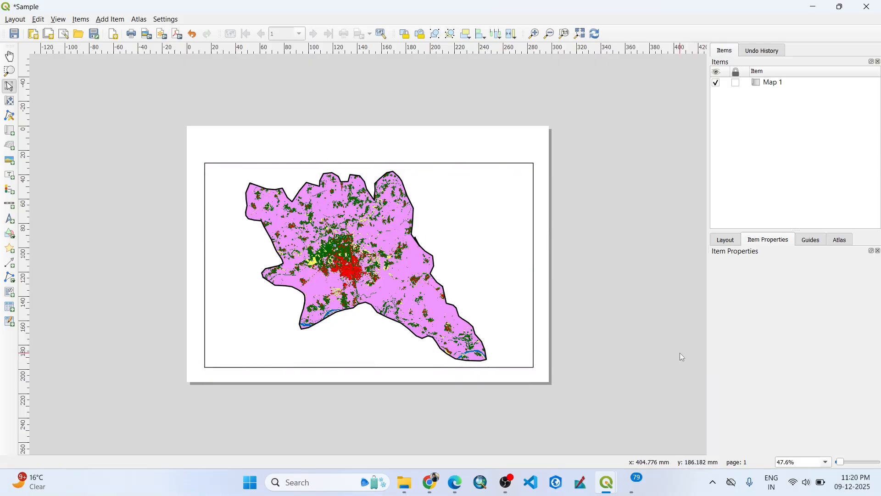
Add a new grid to the map and open the grid's properties for modification.
{"action": "left_click", "coordinate": [444, 231]}
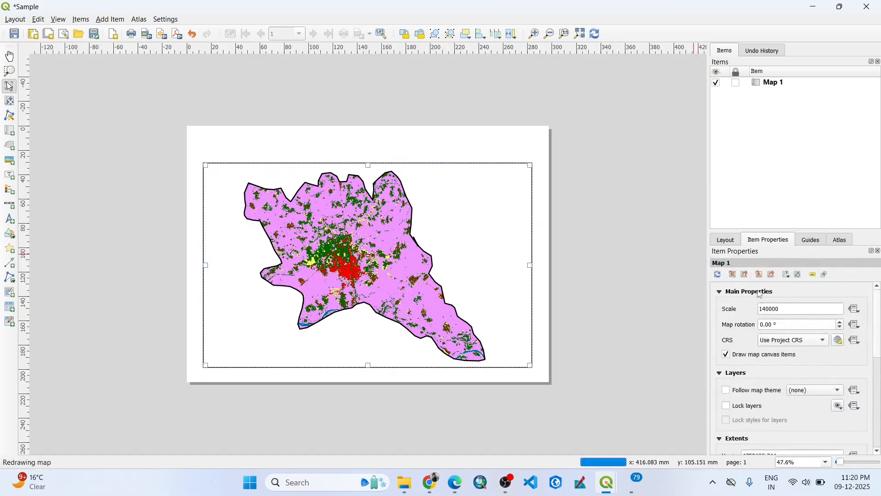
{"action": "left_click", "coordinate": [719, 292]}
{"action": "left_click", "coordinate": [719, 305]}
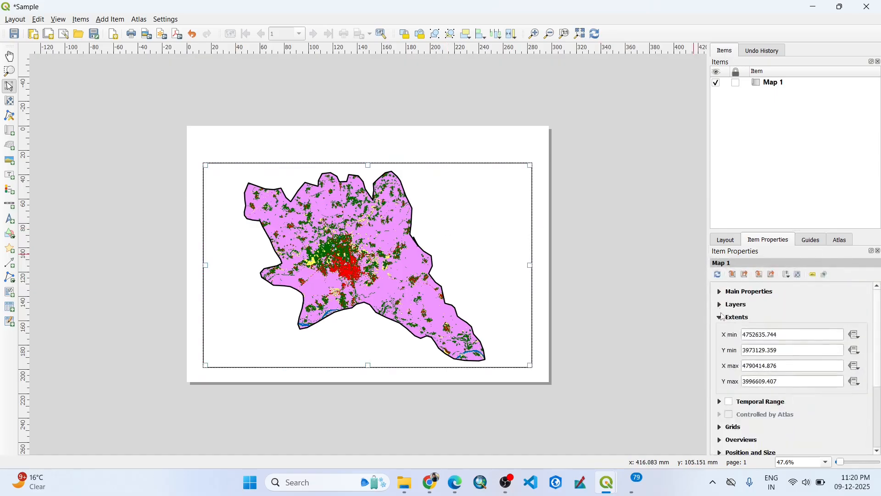
{"action": "left_click", "coordinate": [719, 317]}
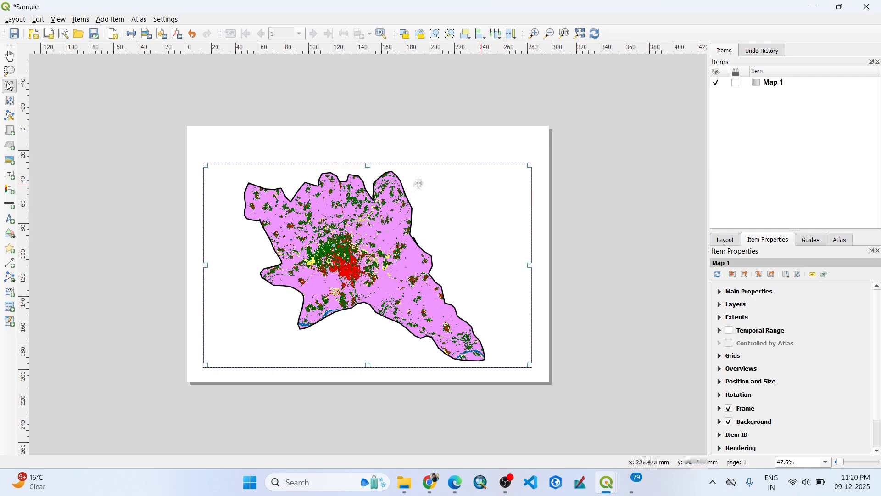
{"action": "left_click", "coordinate": [719, 355]}
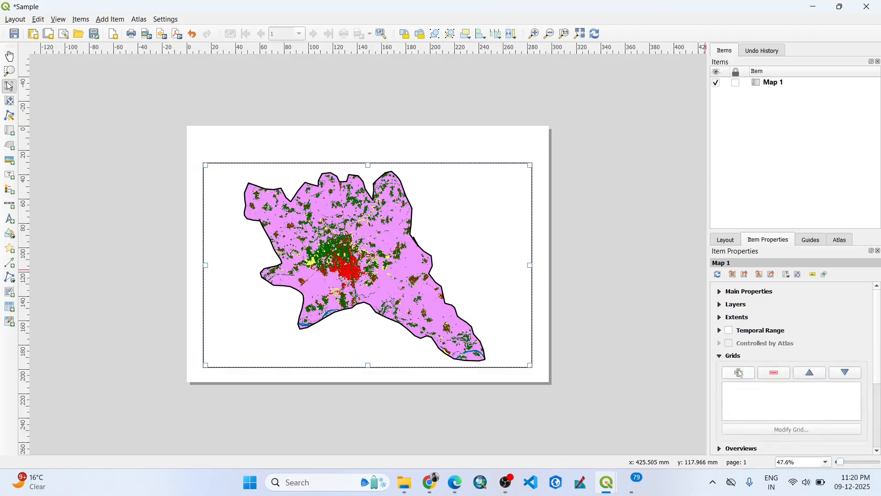
{"action": "left_click", "coordinate": [738, 372]}
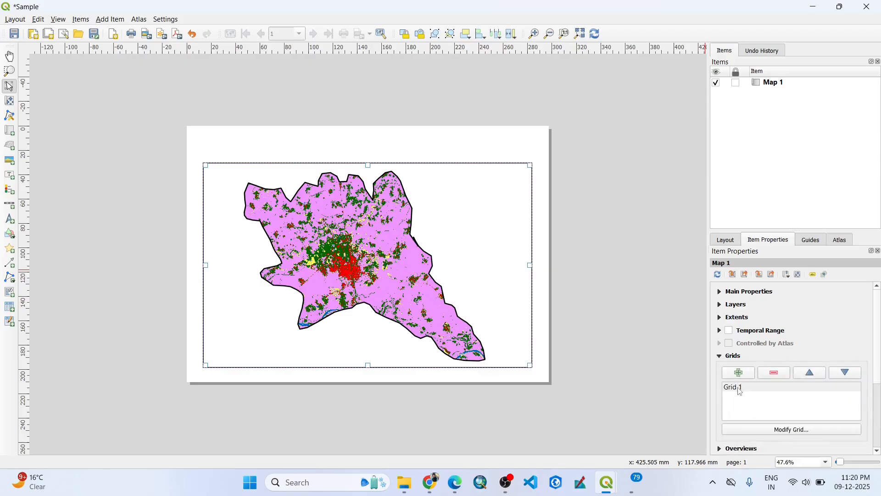
{"action": "left_click", "coordinate": [738, 388]}
{"action": "left_click", "coordinate": [780, 430]}
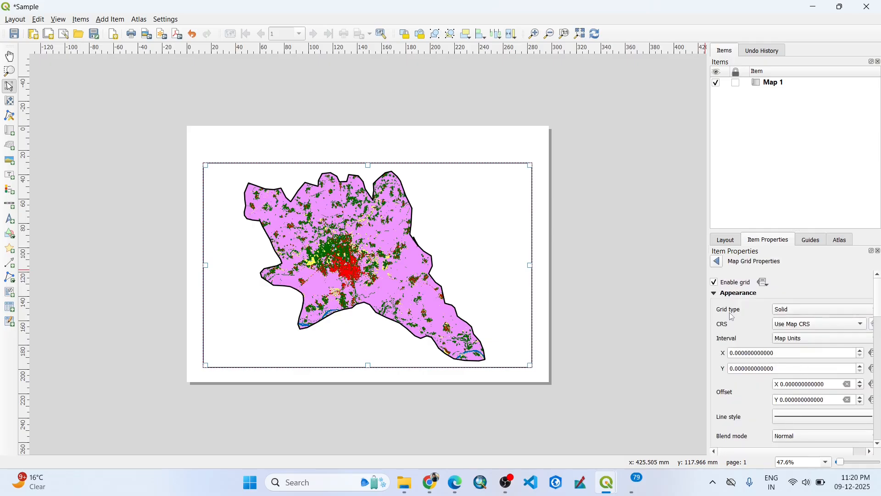
Set the grid's CRS to Default CRS: EPSG:4326 - WGS 84.
{"action": "left_click", "coordinate": [798, 314]}
{"action": "left_click", "coordinate": [795, 326]}
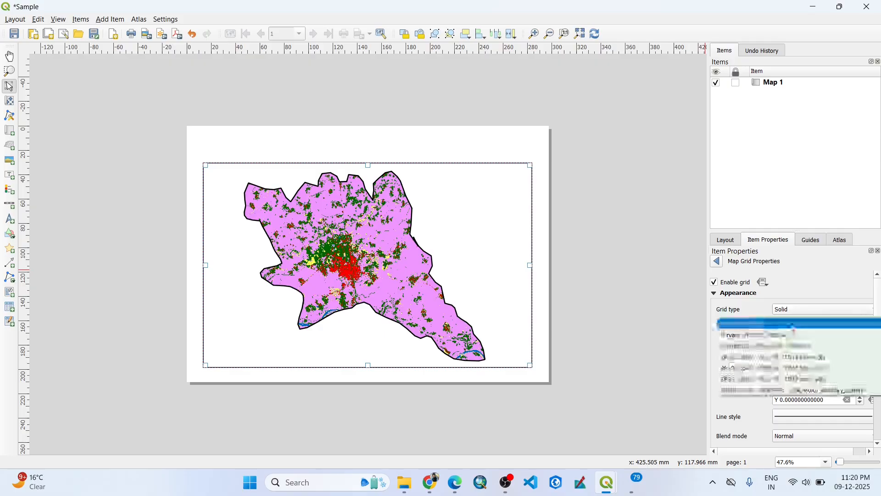
{"action": "left_click", "coordinate": [766, 348]}
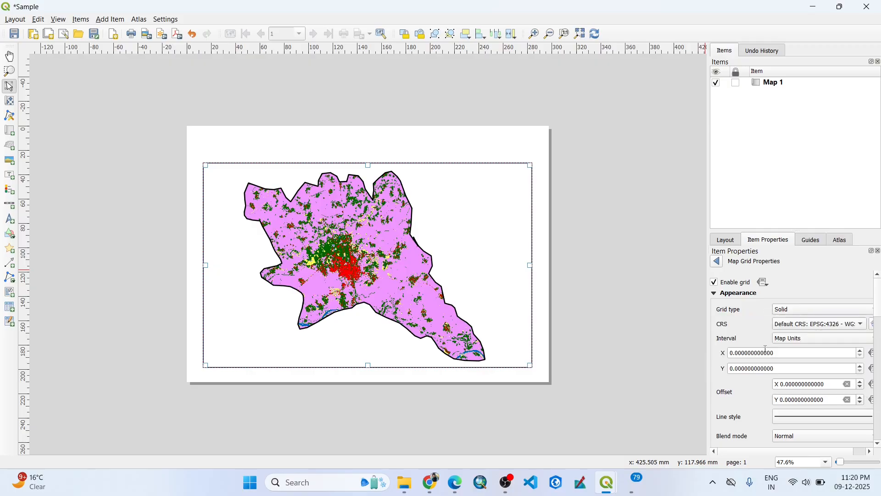
Set the grid interval to 0.08 map units in both X and Y.
{"action": "left_click", "coordinate": [741, 354]}
{"action": "type", "text": "8"}
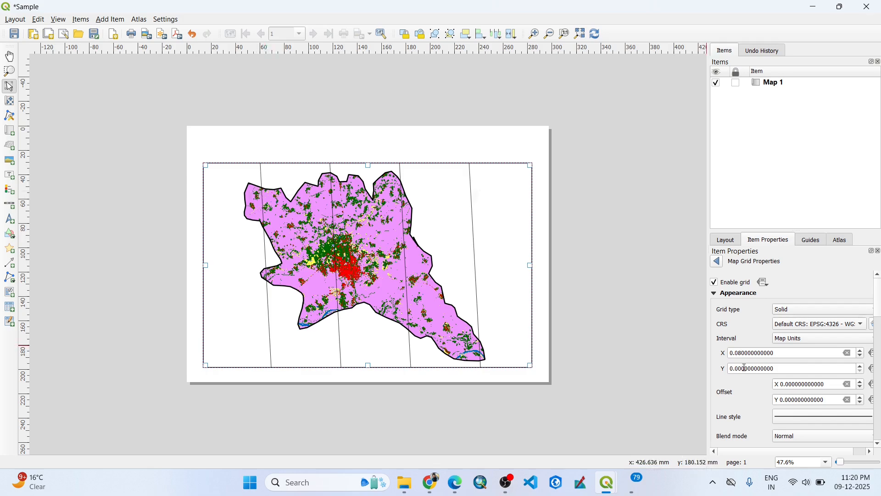
{"action": "left_click", "coordinate": [741, 370]}
{"action": "type", "text": "8"}
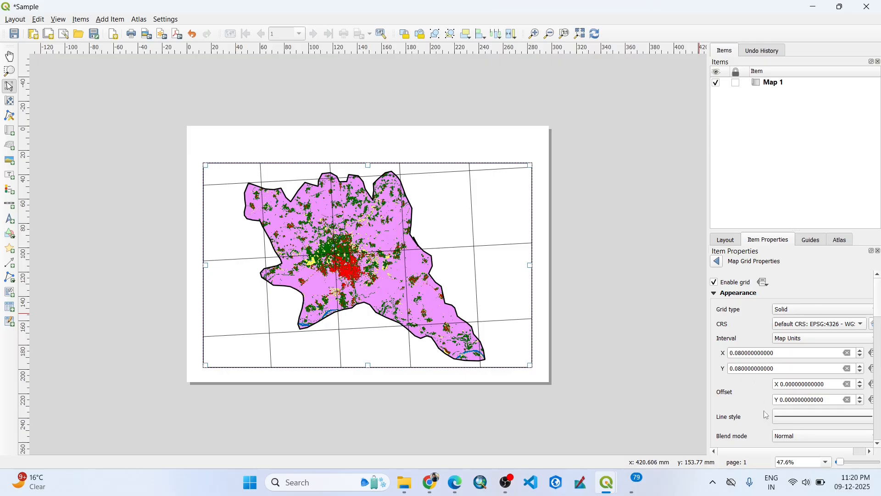
{"action": "scroll", "coordinate": [764, 414], "scroll_direction": "down", "scroll_amount": 2}
{"action": "scroll", "coordinate": [764, 401], "scroll_direction": "up", "scroll_amount": 2}
Return to the map's own properties and set its CRS to Default CRS: EPSG:4326 - WGS 84.
{"action": "left_click", "coordinate": [717, 262]}
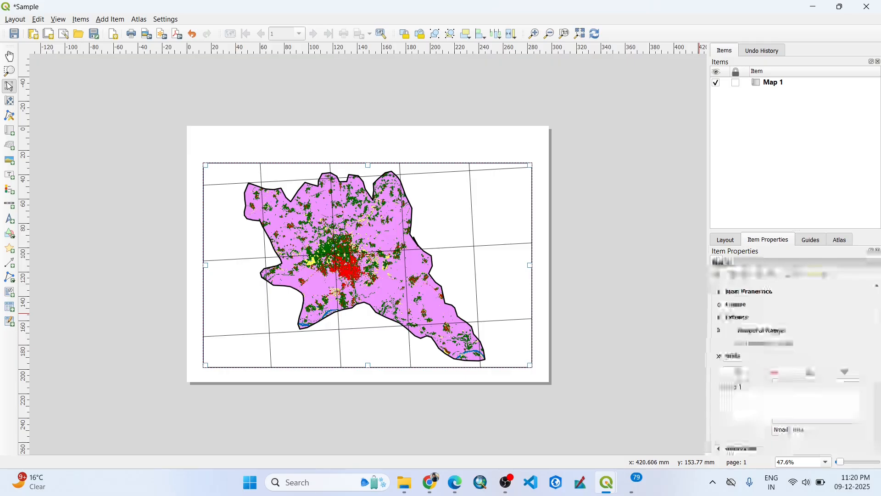
{"action": "left_click", "coordinate": [721, 292]}
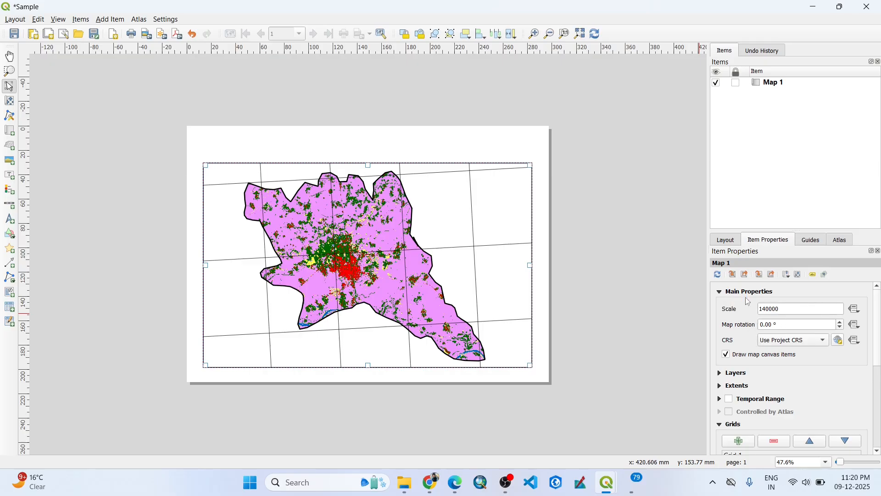
{"action": "left_click", "coordinate": [791, 348]}
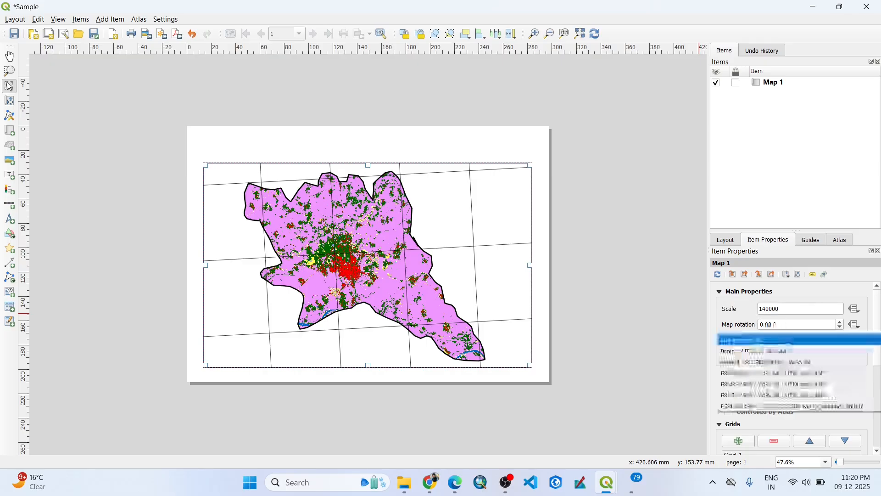
{"action": "left_click", "coordinate": [777, 363]}
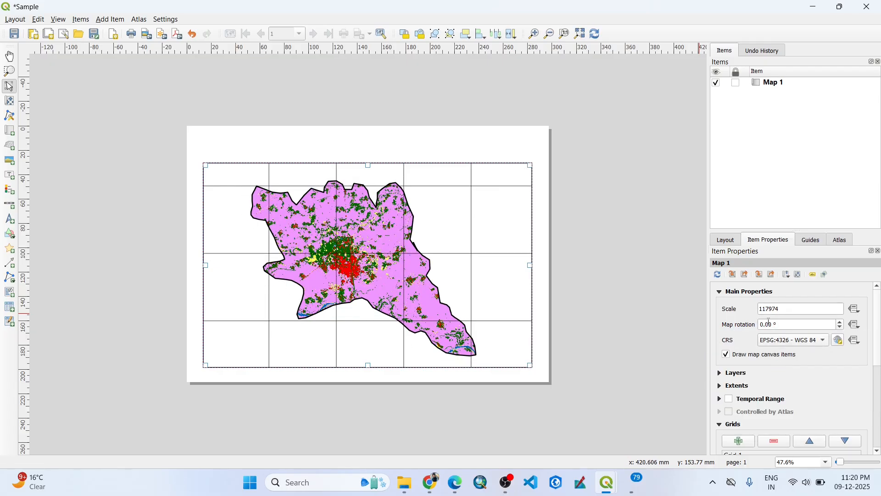
{"action": "left_click", "coordinate": [726, 294]}
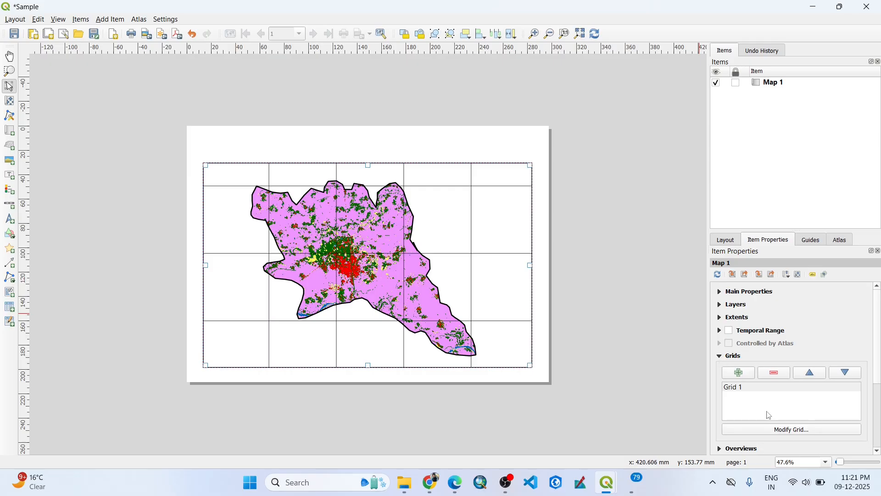
Reopen the map grid for modification and set its frame style to Exterior Ticks.
{"action": "scroll", "coordinate": [783, 432], "scroll_direction": "down", "scroll_amount": 5}
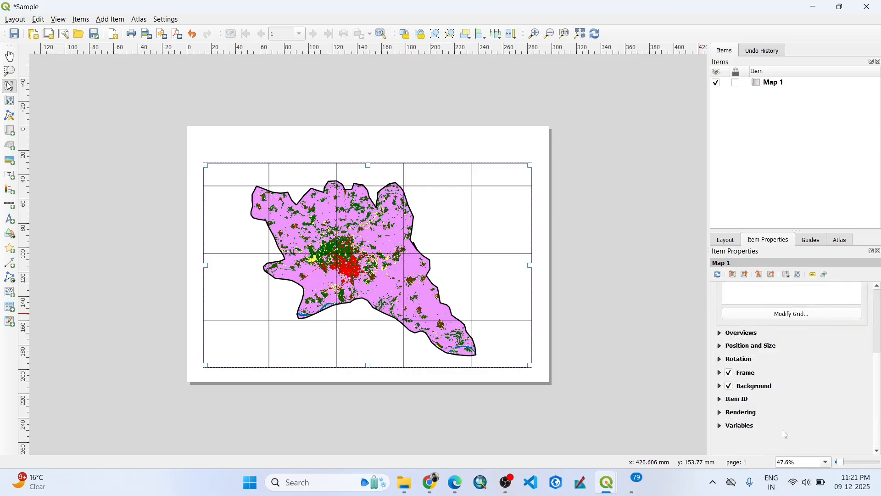
{"action": "scroll", "coordinate": [785, 433], "scroll_direction": "up", "scroll_amount": 3}
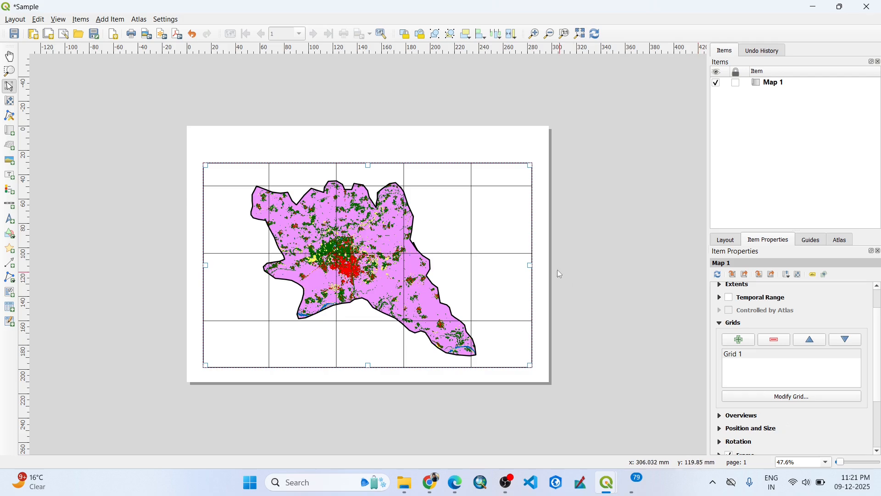
{"action": "left_click", "coordinate": [753, 356]}
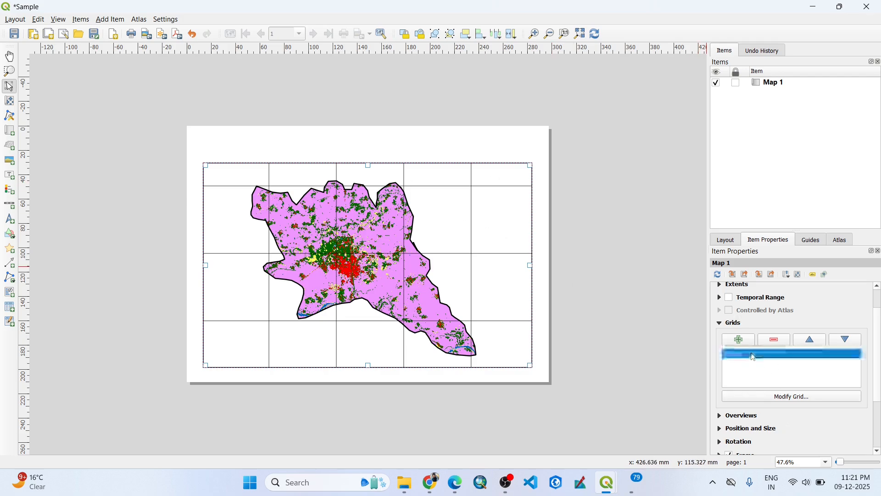
{"action": "left_click", "coordinate": [790, 398]}
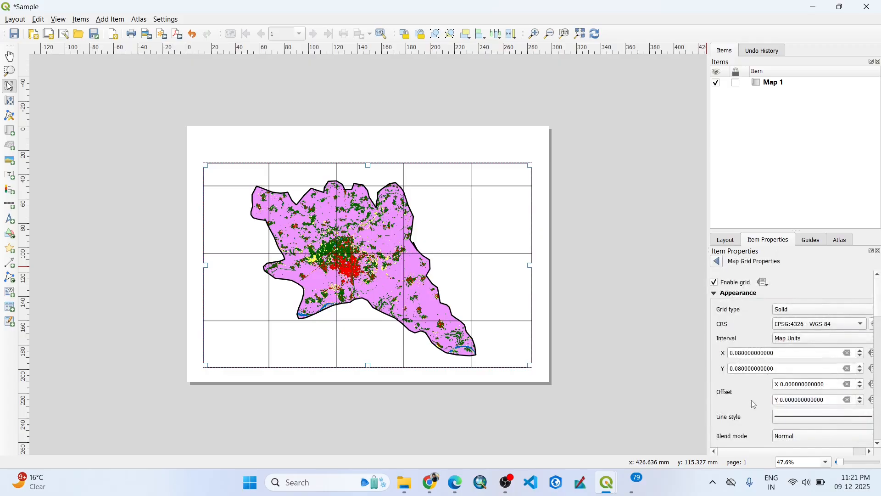
{"action": "scroll", "coordinate": [753, 404], "scroll_direction": "down", "scroll_amount": 5}
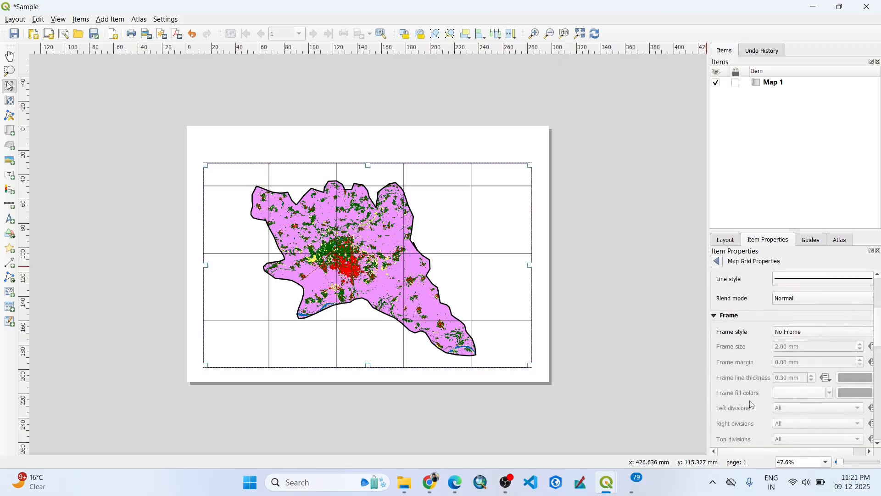
{"action": "left_click", "coordinate": [796, 333]}
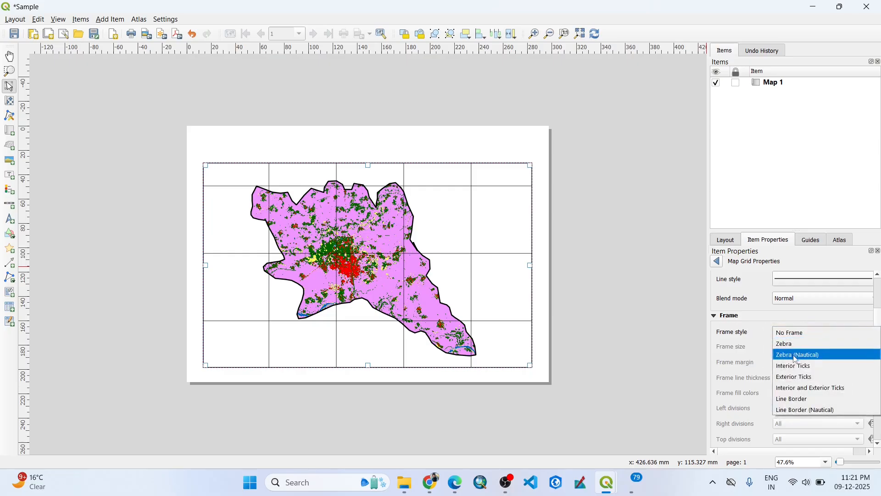
{"action": "left_click", "coordinate": [793, 377]}
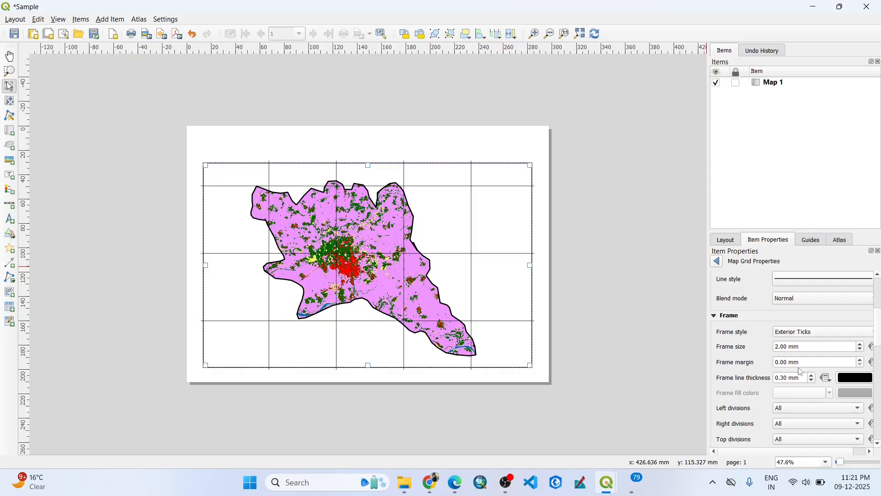
Enable coordinate drawing for the grid and set the format to Degree, Minute, Second with Suffix.
{"action": "scroll", "coordinate": [756, 423], "scroll_direction": "down", "scroll_amount": 4}
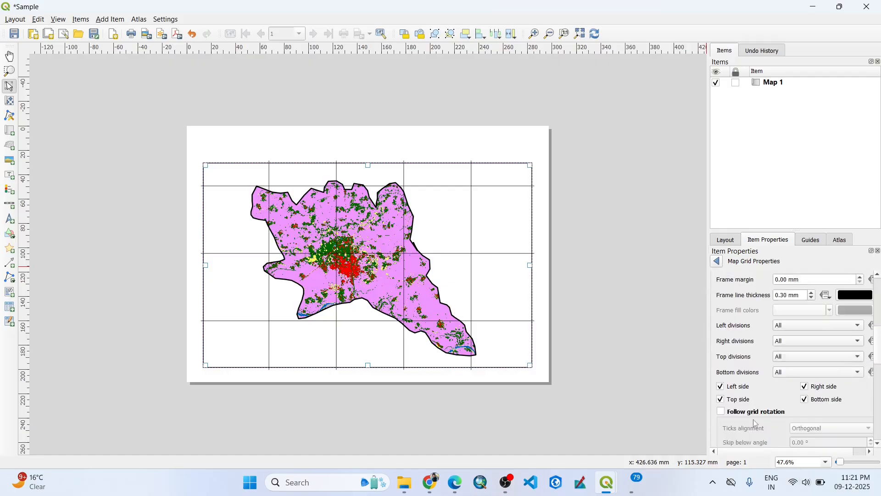
{"action": "scroll", "coordinate": [756, 422], "scroll_direction": "down", "scroll_amount": 4}
{"action": "scroll", "coordinate": [734, 362], "scroll_direction": "down", "scroll_amount": 2}
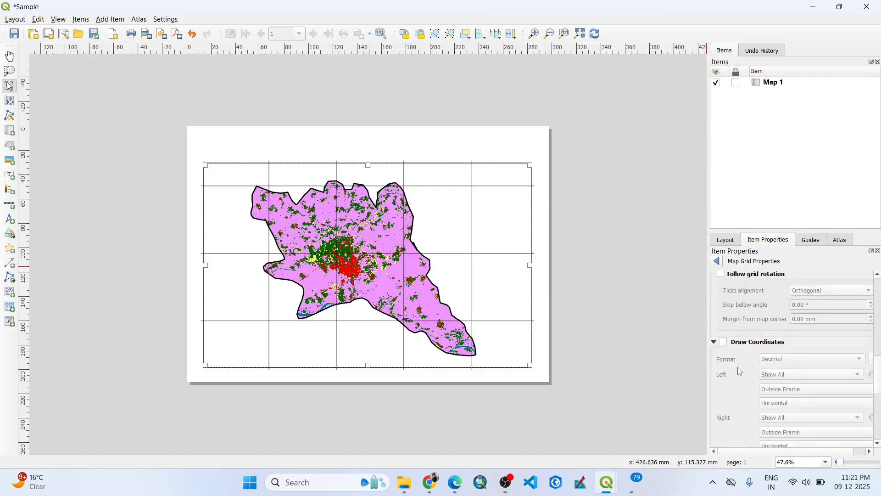
{"action": "left_click", "coordinate": [725, 342]}
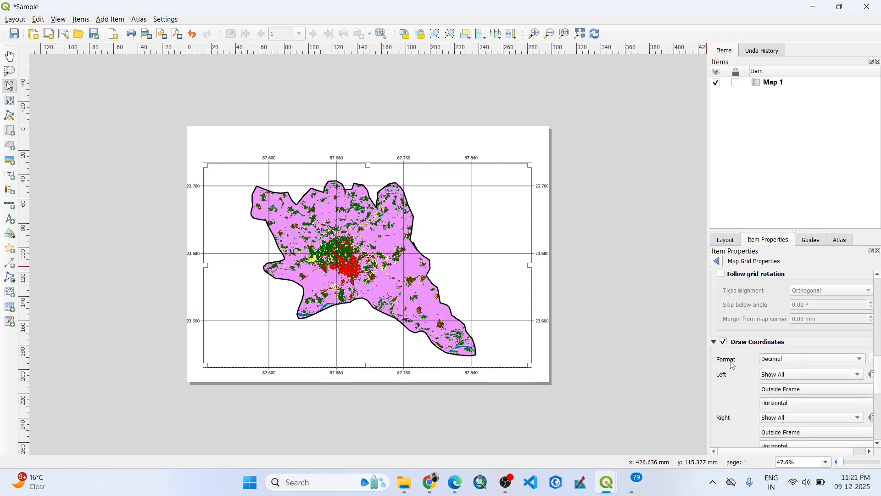
{"action": "left_click", "coordinate": [794, 360]}
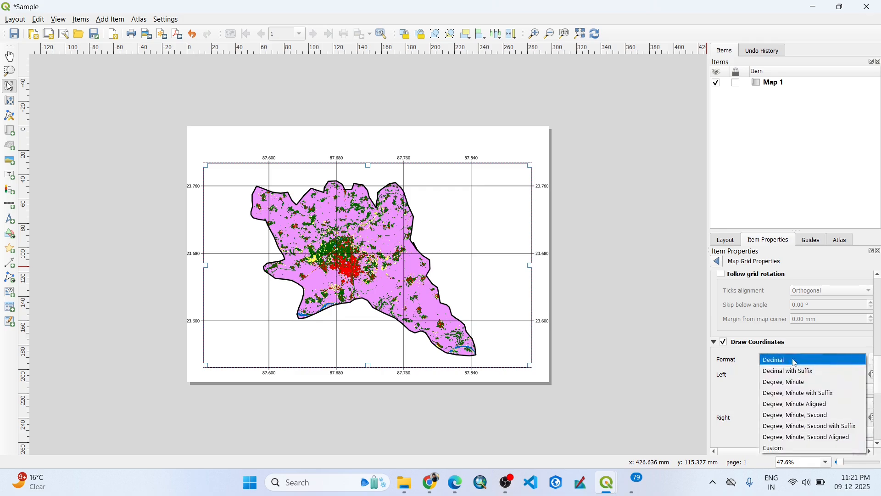
{"action": "left_click", "coordinate": [792, 427]}
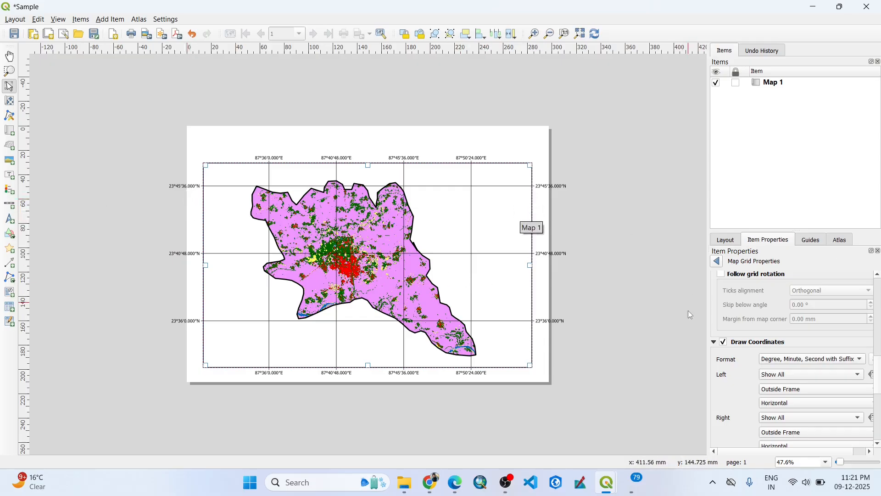
Set the grid's left and right coordinate labels to Vertical Ascending orientation.
{"action": "scroll", "coordinate": [762, 400], "scroll_direction": "down", "scroll_amount": 2}
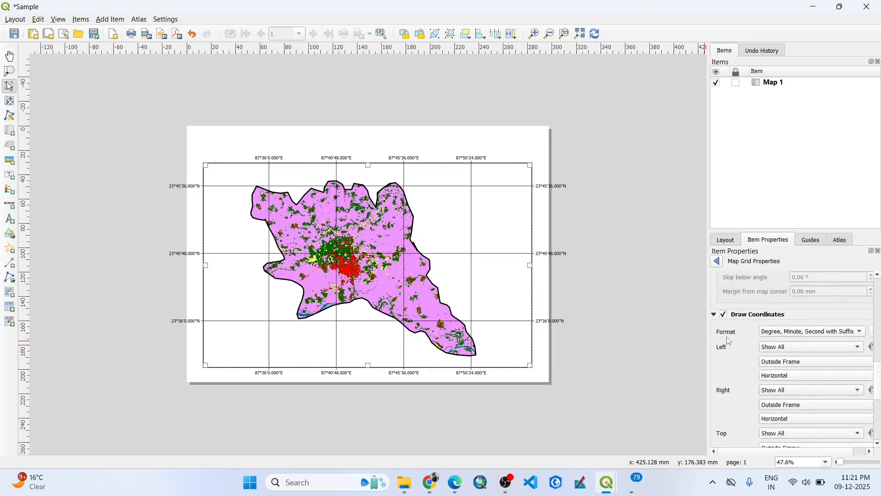
{"action": "left_click", "coordinate": [787, 376]}
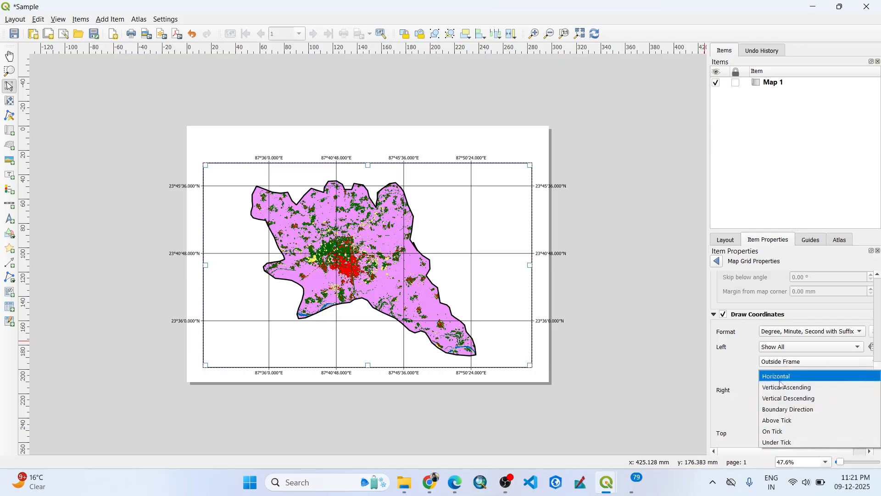
{"action": "left_click", "coordinate": [781, 389]}
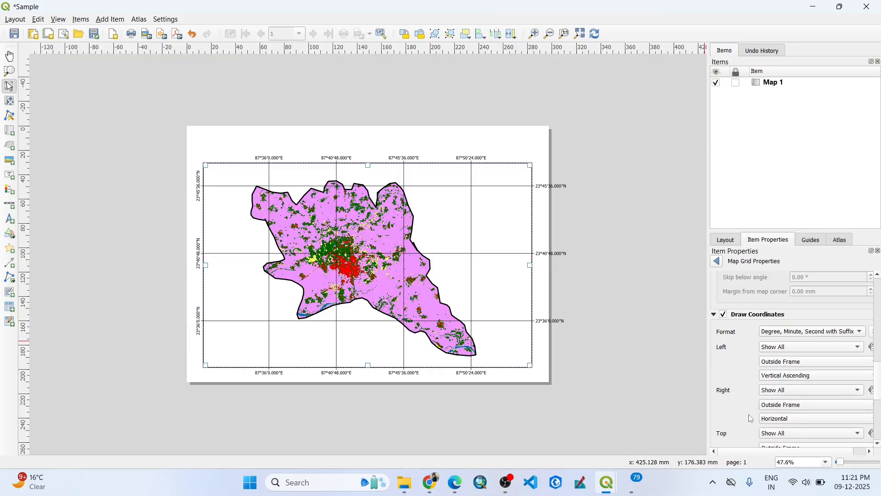
{"action": "scroll", "coordinate": [782, 389], "scroll_direction": "down", "scroll_amount": 1}
{"action": "left_click", "coordinate": [780, 391]}
{"action": "left_click", "coordinate": [789, 402]}
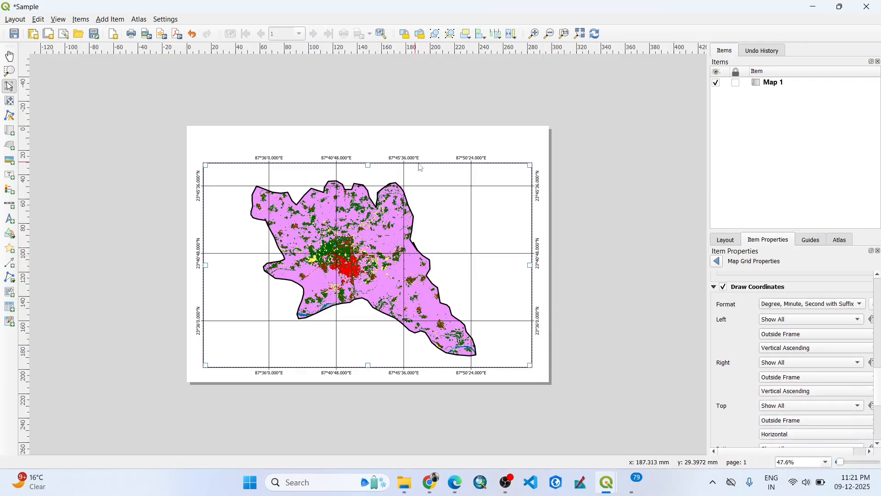
{"action": "left_click", "coordinate": [593, 231]}
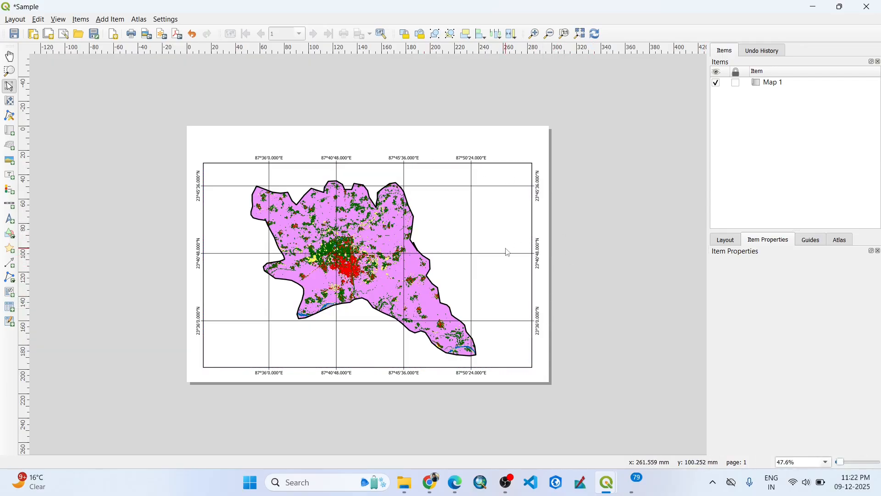
Reopen the map grid's properties, change its grid type to Frame and annotations only, and reselect the map.
{"action": "left_click", "coordinate": [469, 205]}
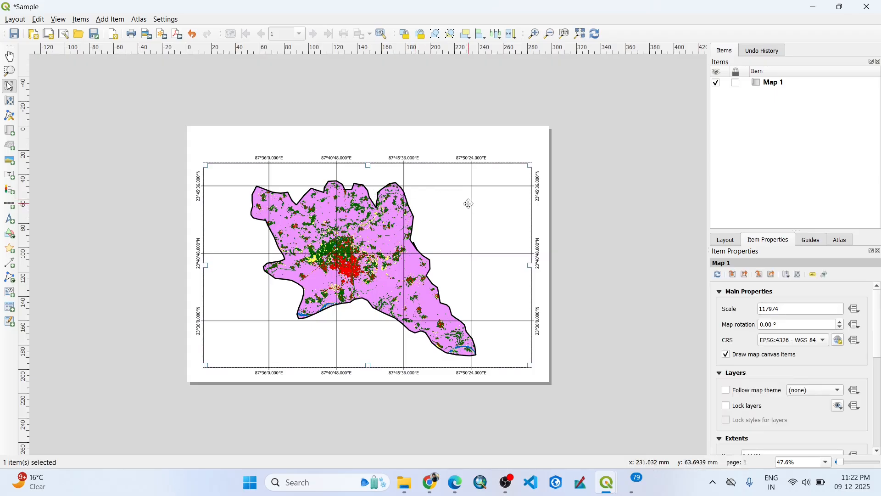
{"action": "left_click", "coordinate": [720, 293]}
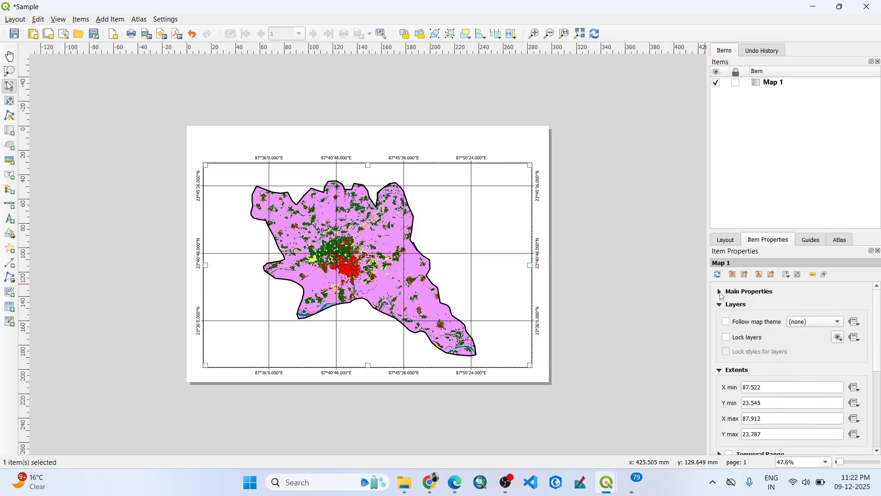
{"action": "left_click", "coordinate": [719, 306]}
{"action": "left_click", "coordinate": [720, 317]}
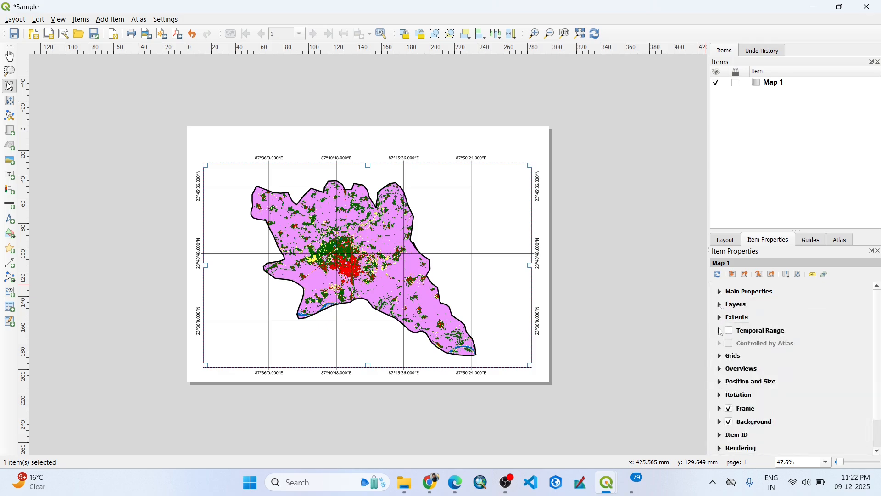
{"action": "left_click", "coordinate": [720, 357]}
{"action": "left_click", "coordinate": [745, 390]}
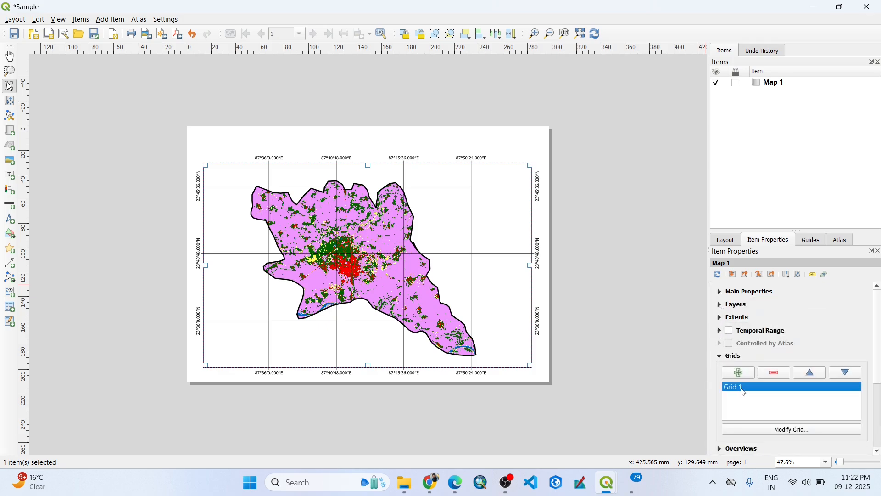
{"action": "left_click", "coordinate": [785, 429]}
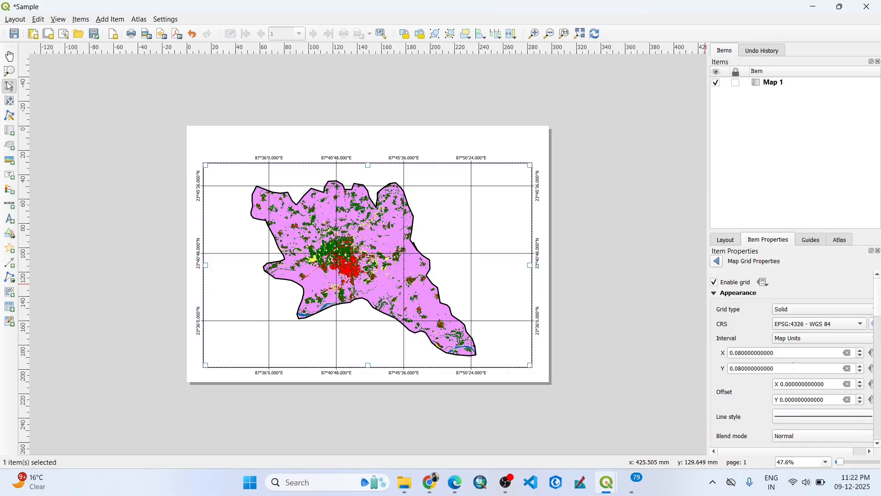
{"action": "left_click", "coordinate": [789, 310]}
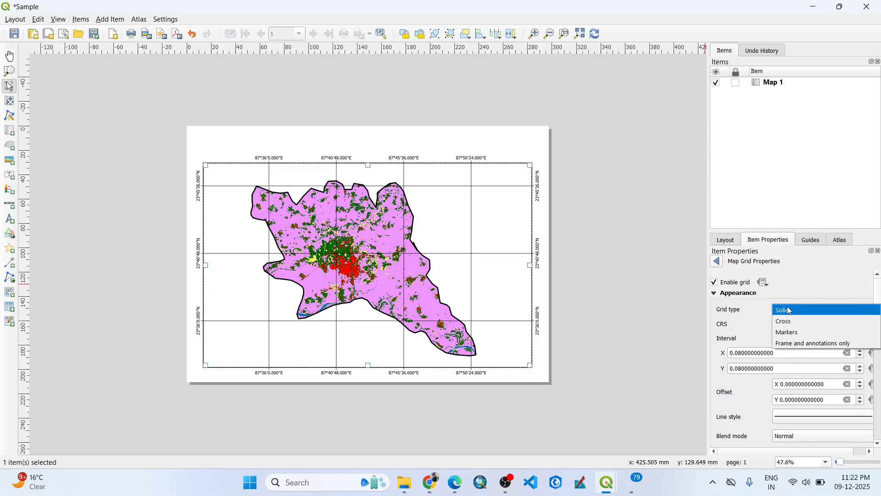
{"action": "left_click", "coordinate": [794, 347]}
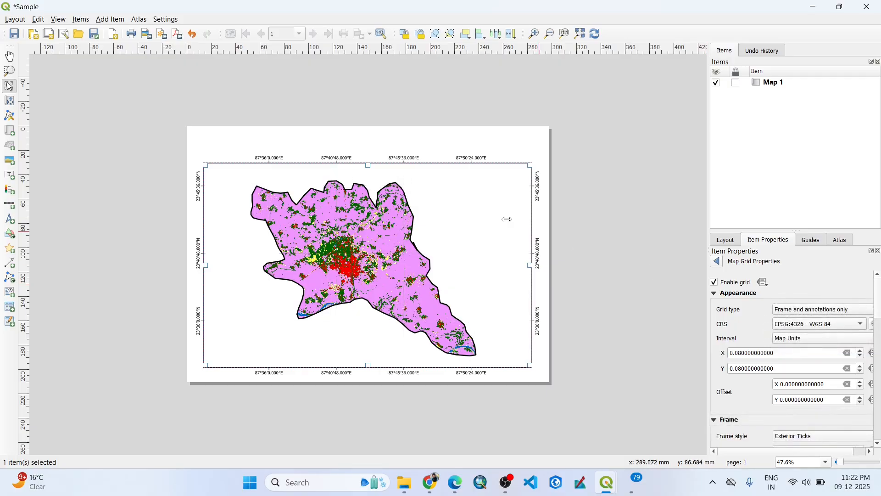
{"action": "left_click", "coordinate": [611, 229]}
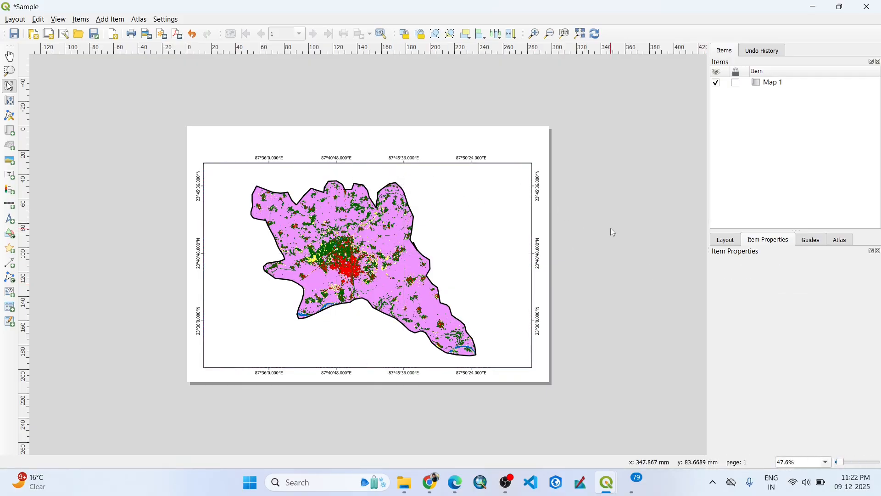
{"action": "left_click", "coordinate": [491, 241]}
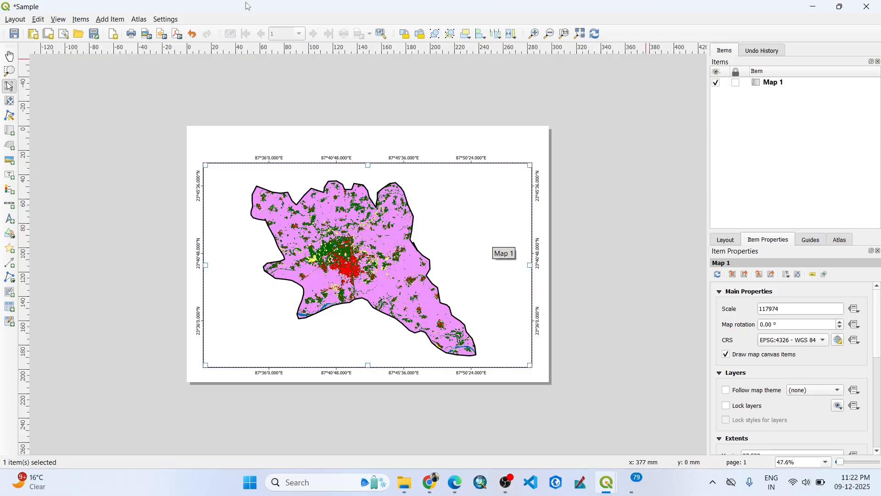
Add a label spanning the map's width in the blank strip above the map.
{"action": "left_click", "coordinate": [111, 20]}
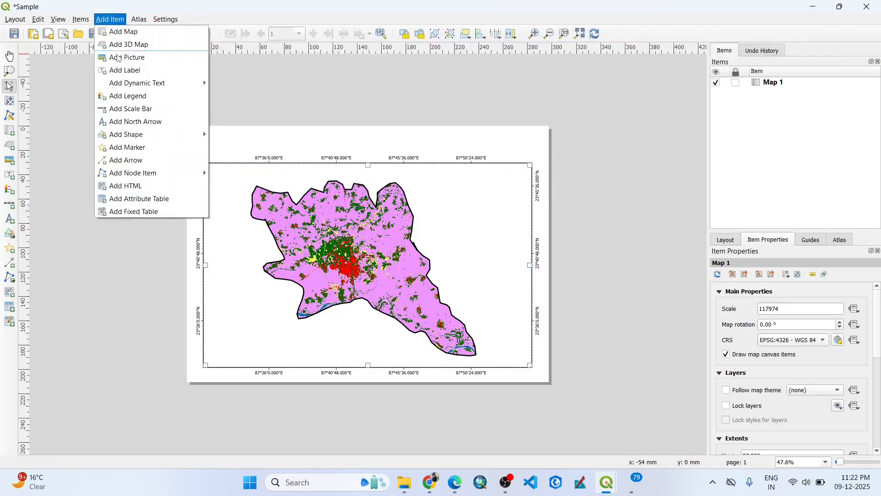
{"action": "left_click", "coordinate": [124, 71]}
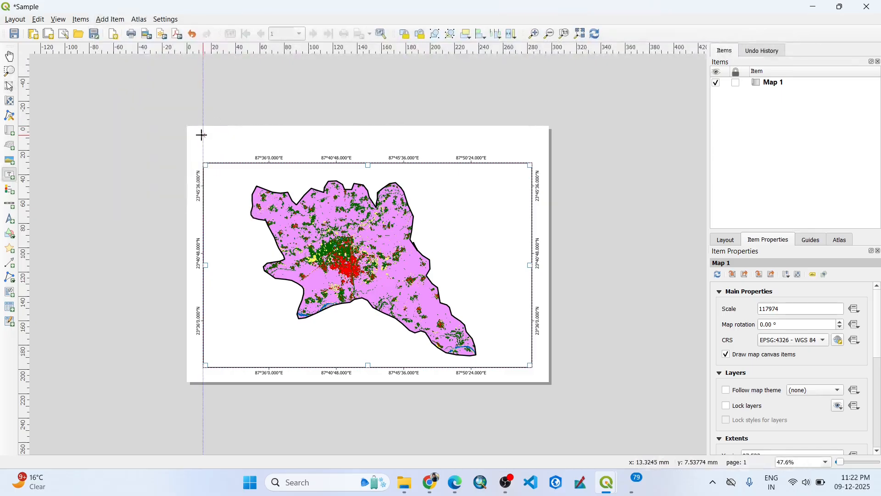
{"action": "left_click_drag", "start_coordinate": [202, 135], "coordinate": [532, 154]}
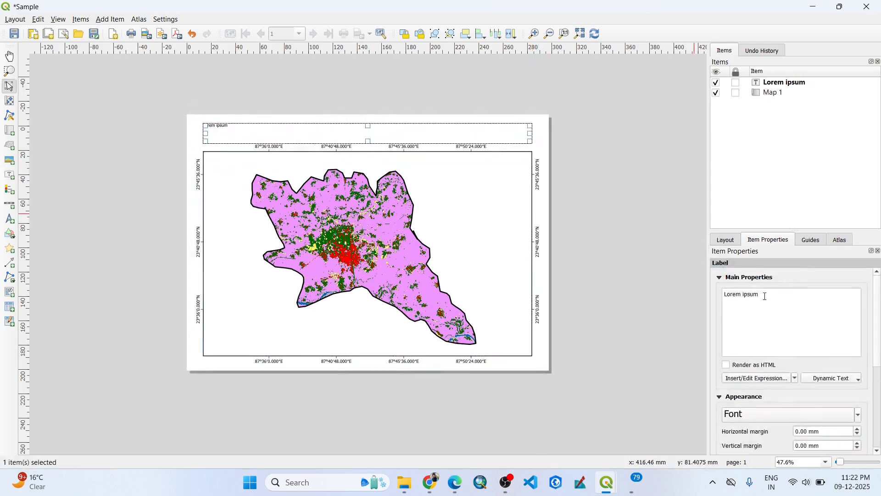
Replace the label's placeholder text with "Land Use & Land Cover Map of Bolpur".
{"action": "left_click_drag", "start_coordinate": [766, 296], "coordinate": [719, 295]}
{"action": "type", "text": "L"}
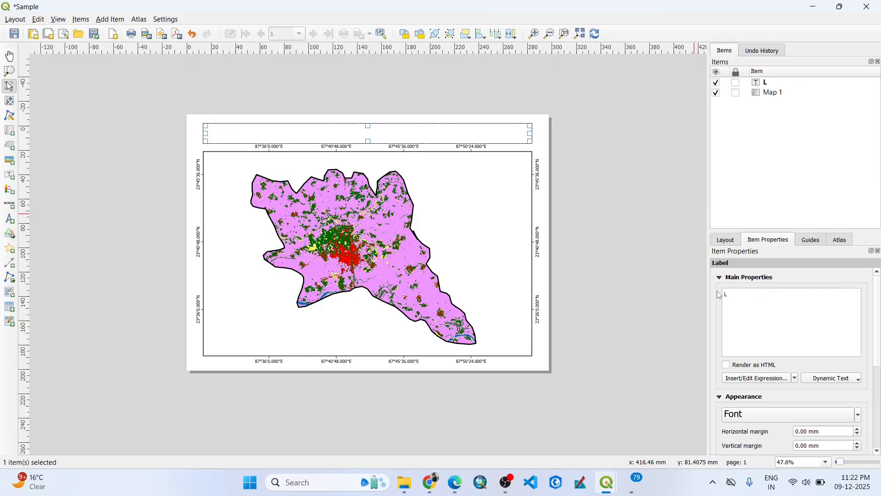
{"action": "type", "text": "and Use & Land"}
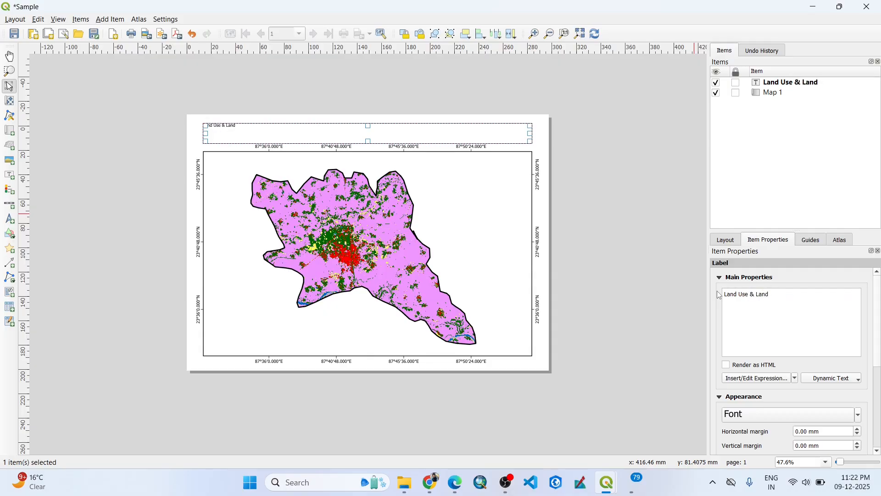
{"action": "type", "text": " Cover Map of Bolpur"}
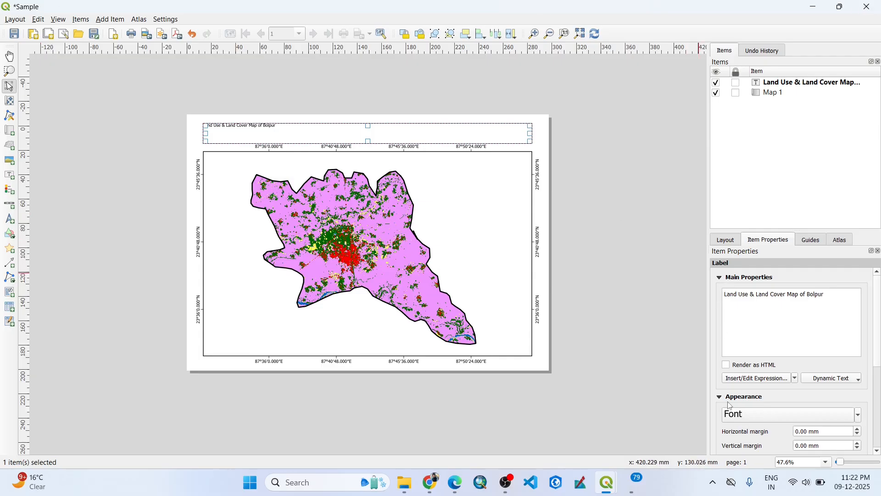
Enlarge the title label's font to 36 points and centre its text horizontally.
{"action": "scroll", "coordinate": [752, 417], "scroll_direction": "up", "scroll_amount": 8}
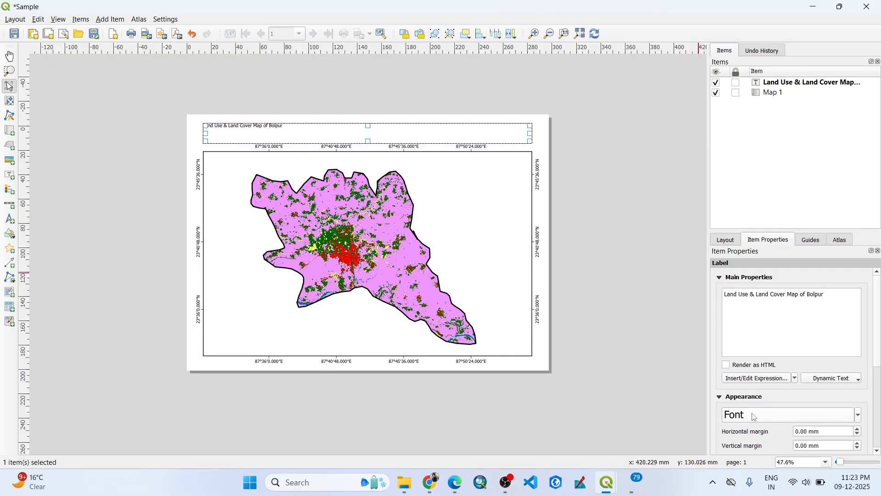
{"action": "scroll", "coordinate": [754, 417], "scroll_direction": "up", "scroll_amount": 8}
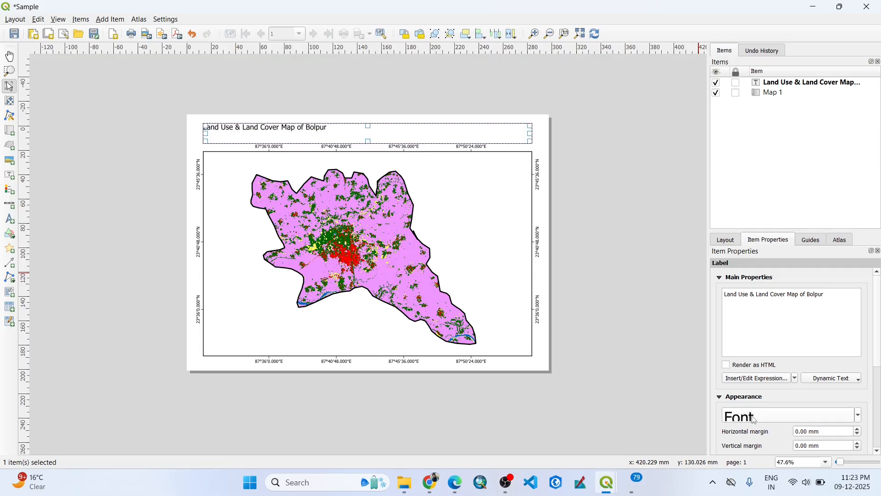
{"action": "scroll", "coordinate": [754, 419], "scroll_direction": "up", "scroll_amount": 4}
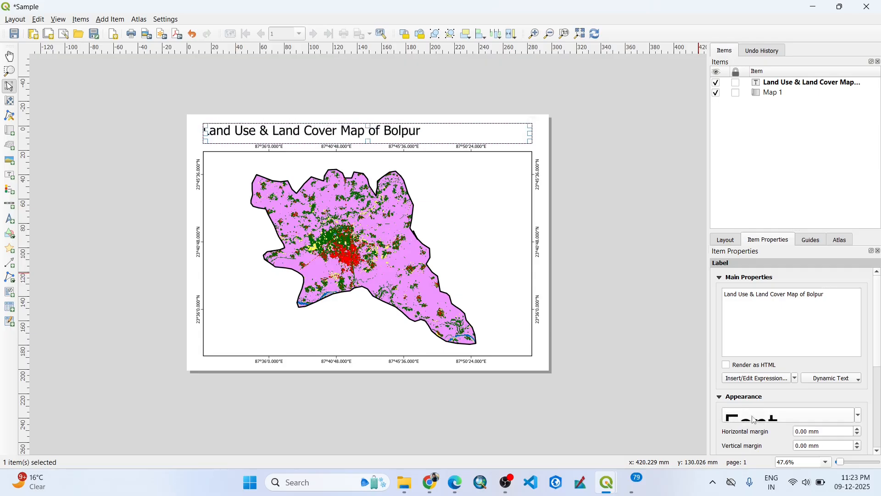
{"action": "scroll", "coordinate": [754, 419], "scroll_direction": "up", "scroll_amount": 3}
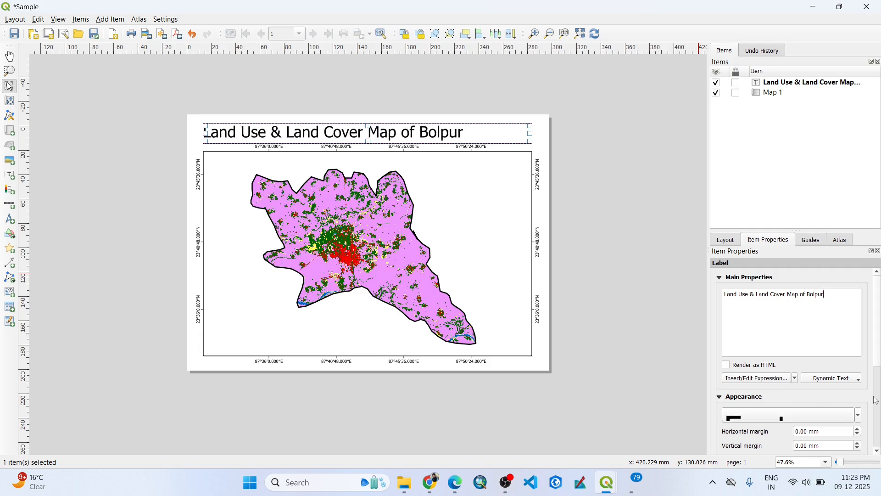
{"action": "scroll", "coordinate": [879, 336], "scroll_direction": "down", "scroll_amount": 4}
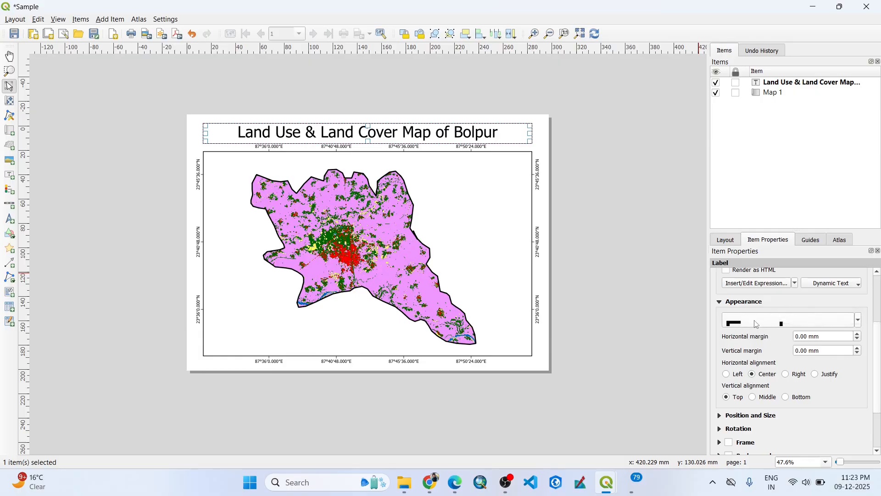
Set the title label's font style to Bold.
{"action": "left_click", "coordinate": [756, 324]}
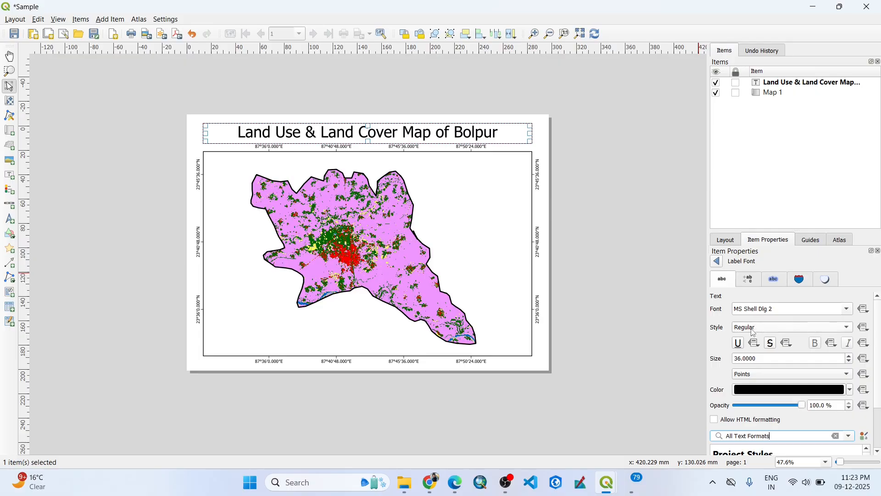
{"action": "left_click", "coordinate": [755, 327]}
{"action": "left_click", "coordinate": [751, 340]}
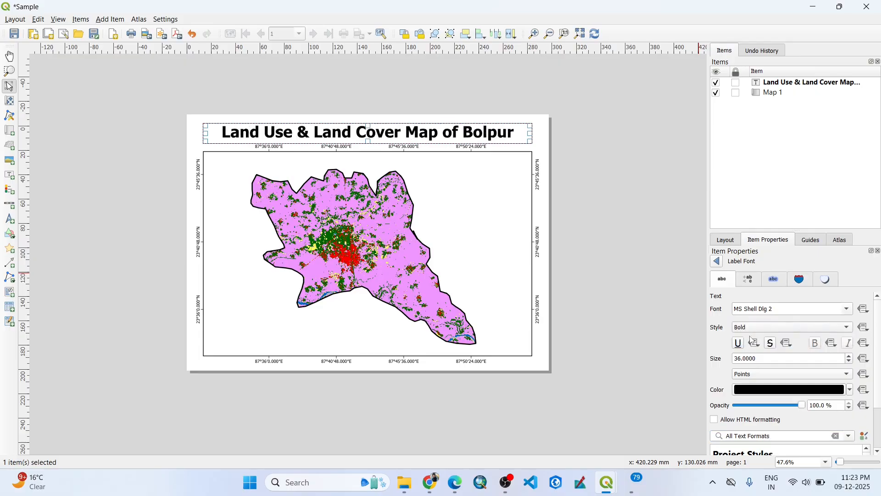
{"action": "left_click", "coordinate": [652, 193]}
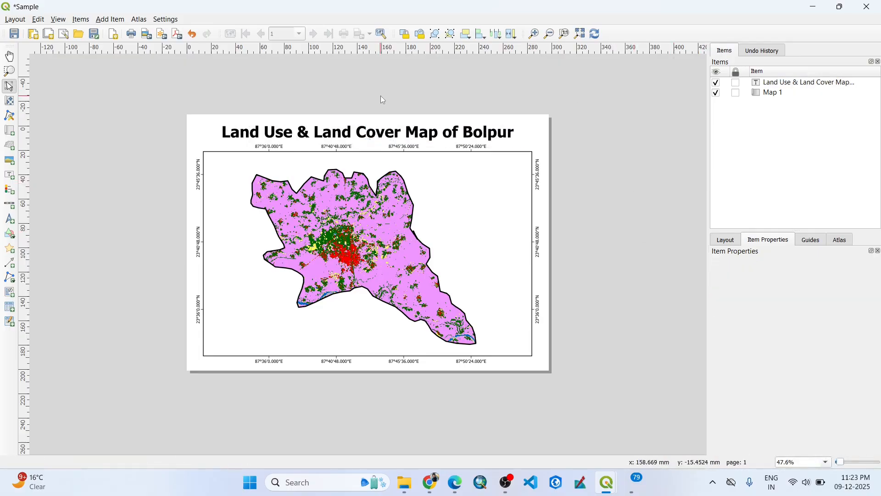
Enable a frame around the title label.
{"action": "left_click", "coordinate": [378, 132]}
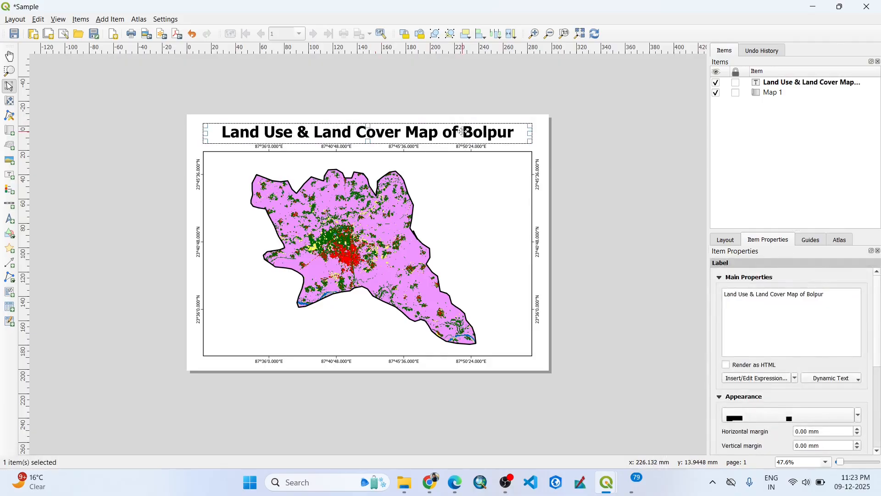
{"action": "scroll", "coordinate": [830, 350], "scroll_direction": "down", "scroll_amount": 5}
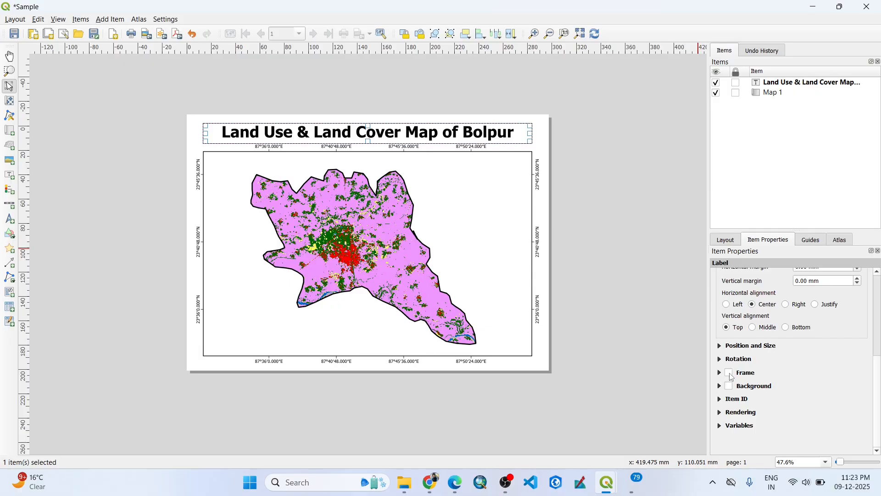
{"action": "left_click", "coordinate": [730, 373]}
{"action": "left_click", "coordinate": [580, 172]}
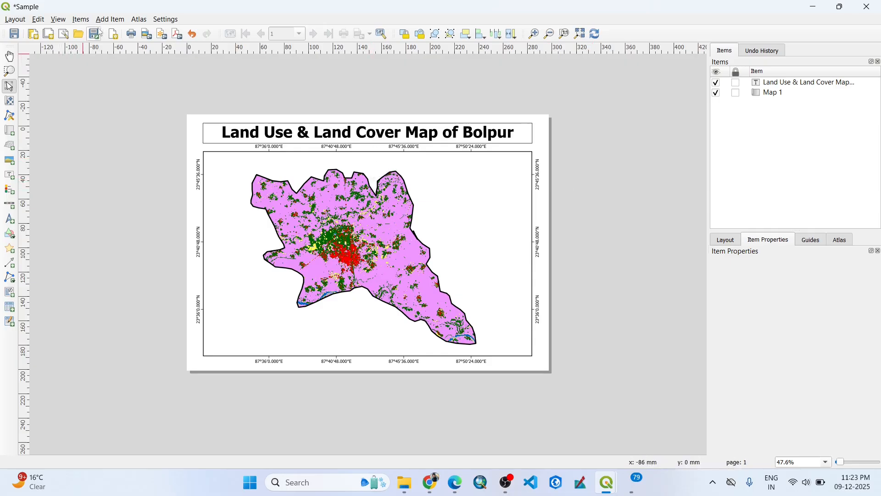
Add a scale bar in the lower-left corner of the map frame.
{"action": "left_click", "coordinate": [110, 19]}
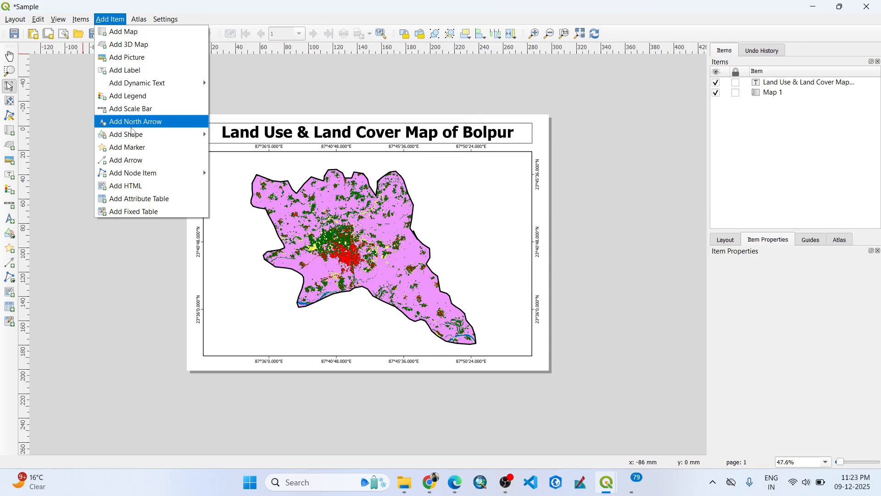
{"action": "mouse_move", "coordinate": [139, 131]}
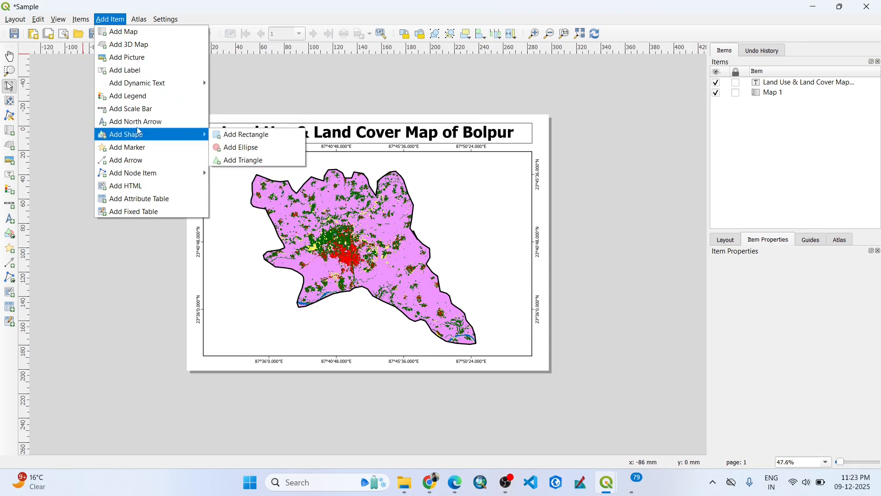
{"action": "left_click", "coordinate": [143, 113]}
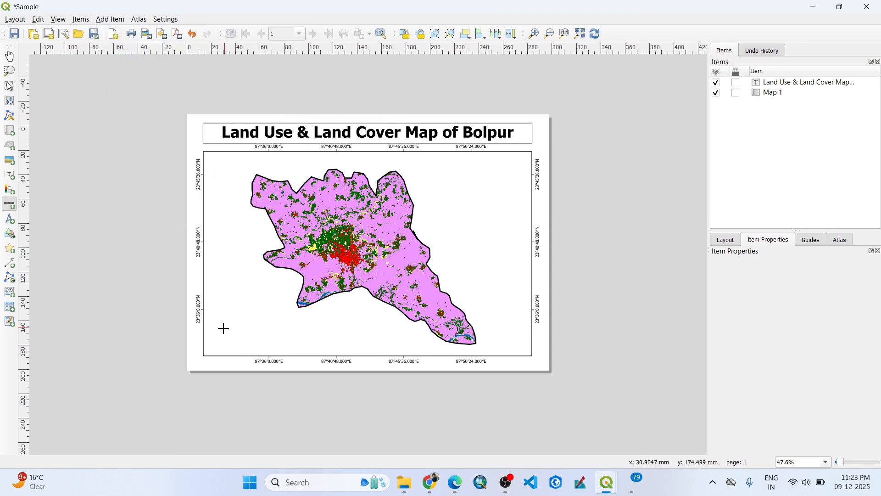
{"action": "mouse_move", "coordinate": [214, 329]}
{"action": "left_mouse_down"}
{"action": "mouse_move", "coordinate": [246, 344]}
{"action": "mouse_move", "coordinate": [316, 341]}
{"action": "left_mouse_up"}
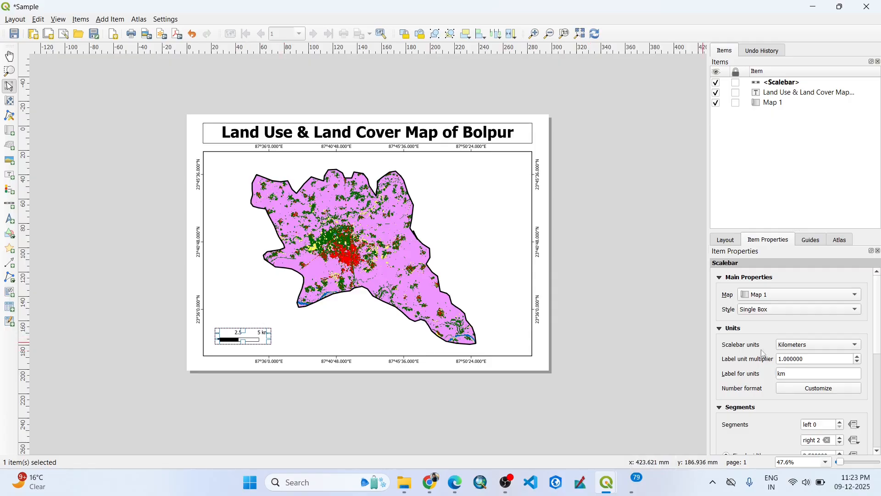
Set the scale bar's right segments to 4.
{"action": "scroll", "coordinate": [789, 362], "scroll_direction": "down", "scroll_amount": 4}
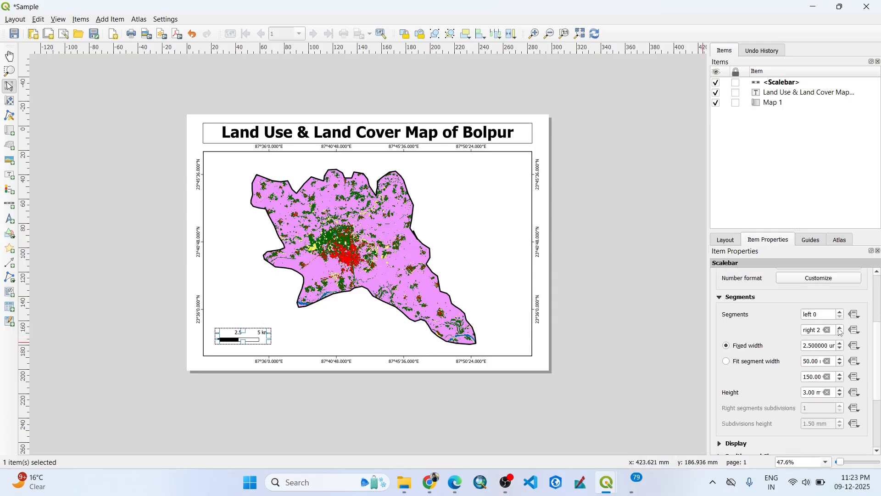
{"action": "left_click", "coordinate": [841, 327]}
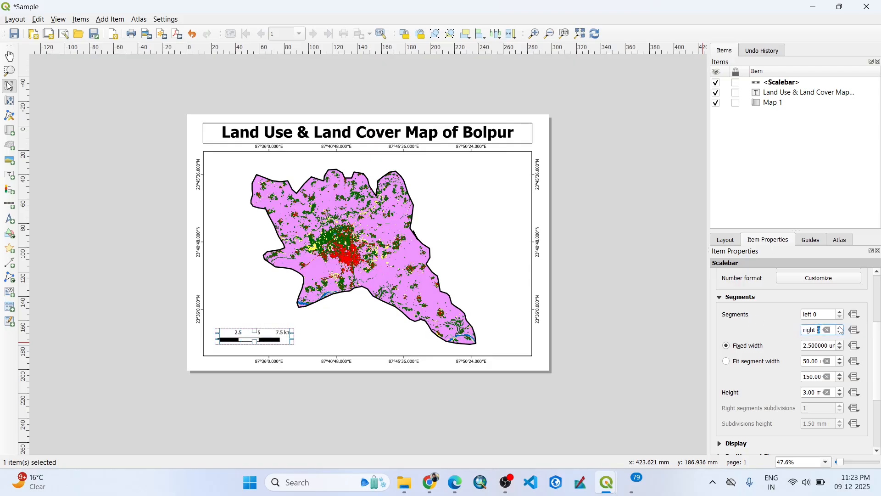
{"action": "left_click", "coordinate": [840, 327]}
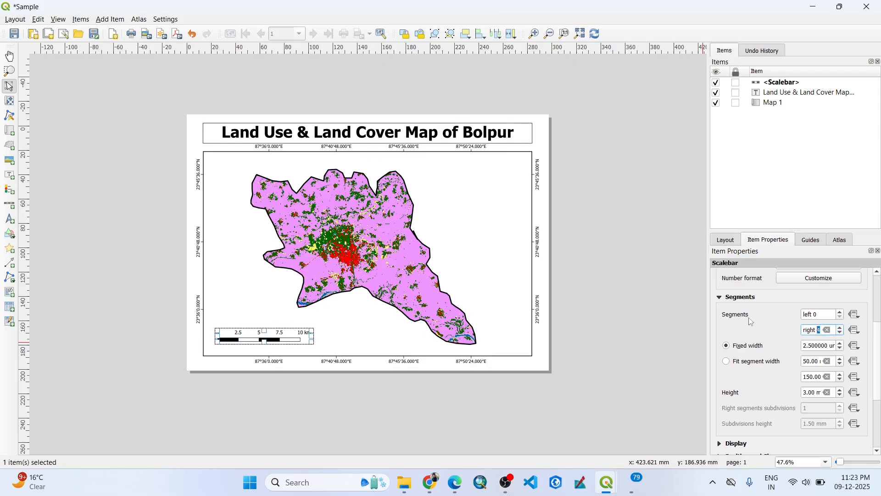
{"action": "left_click", "coordinate": [652, 309]}
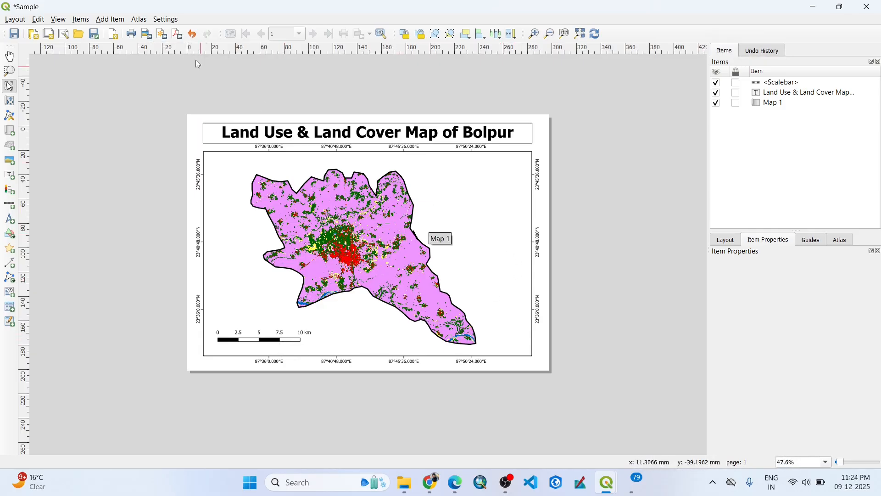
Add a legend about 45 by 62 mm in the map's lower-right area and move it up against the frame's right edge.
{"action": "left_click", "coordinate": [139, 19]}
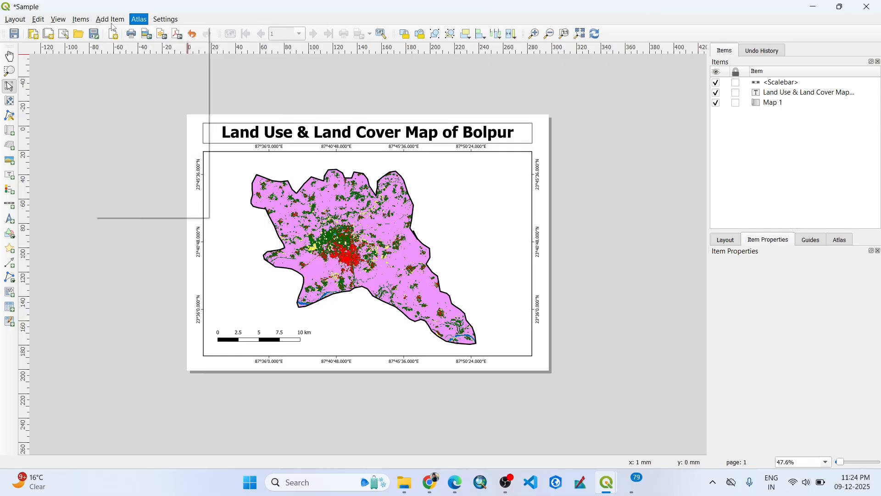
{"action": "mouse_move", "coordinate": [112, 20]}
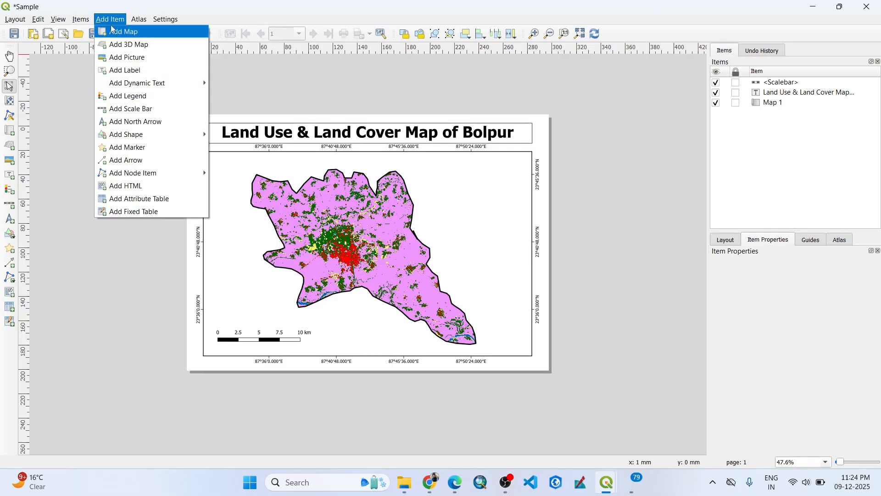
{"action": "left_click", "coordinate": [123, 96]}
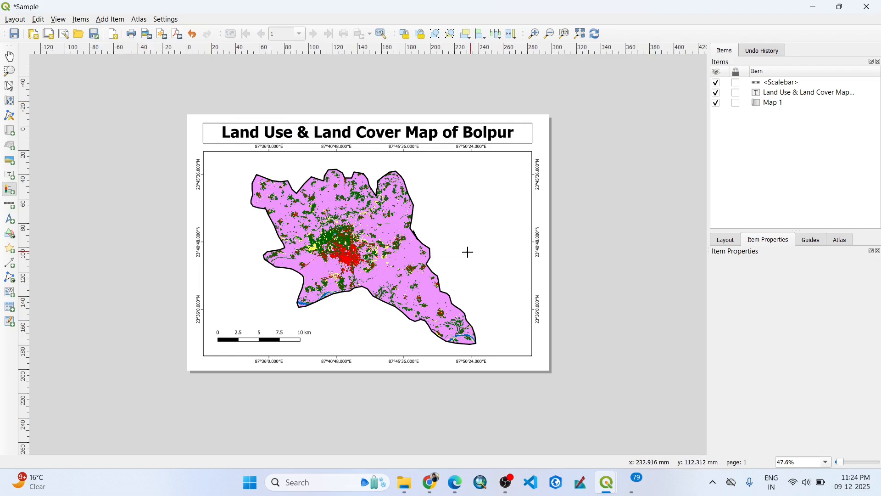
{"action": "left_click_drag", "start_coordinate": [465, 247], "coordinate": [520, 323]}
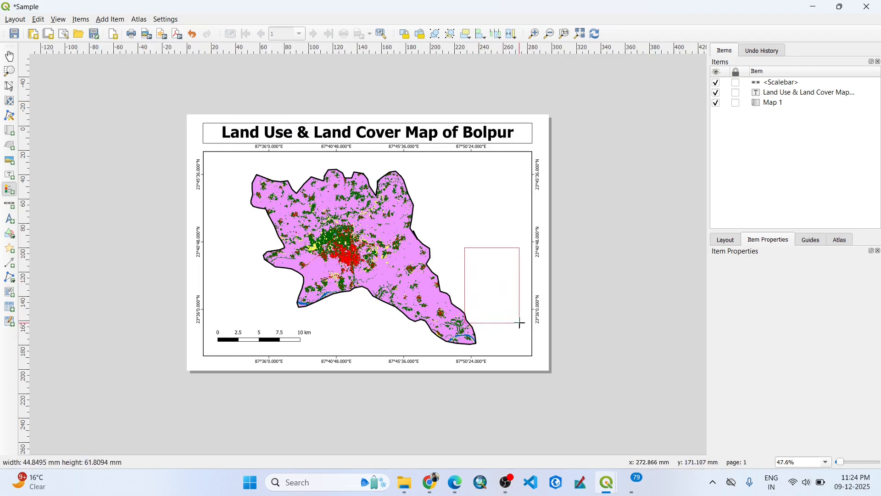
{"action": "left_click", "coordinate": [617, 293]}
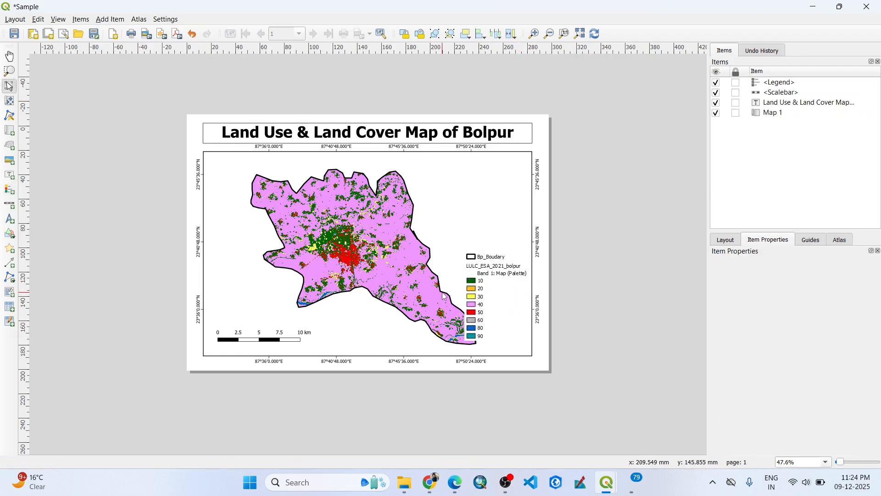
{"action": "left_click_drag", "start_coordinate": [496, 300], "coordinate": [491, 257]}
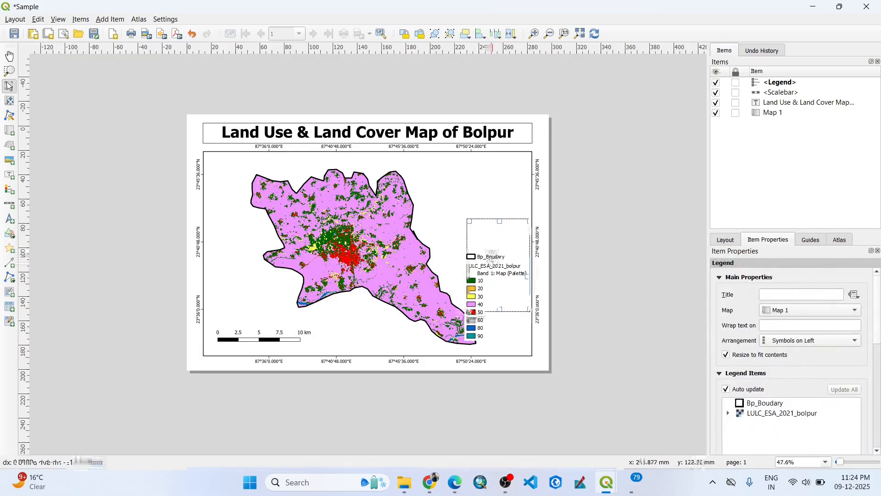
{"action": "left_click", "coordinate": [600, 271]}
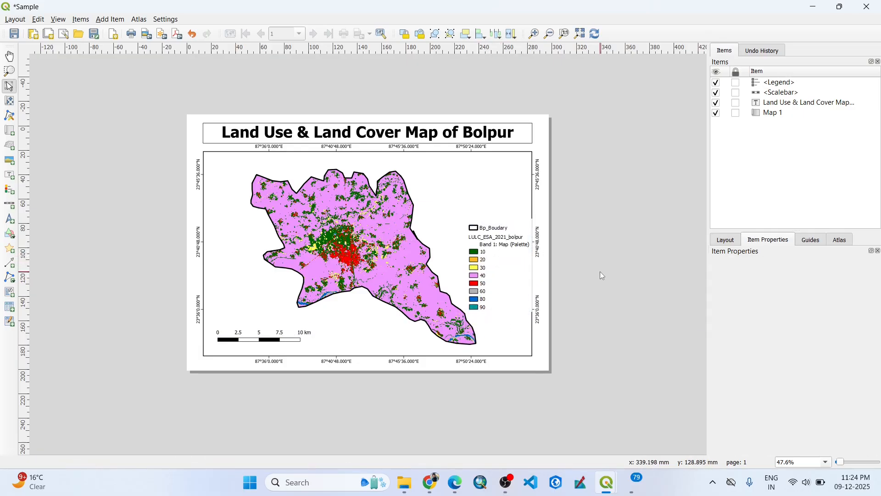
Give the map legend the title "Legend".
{"action": "left_click", "coordinate": [496, 256]}
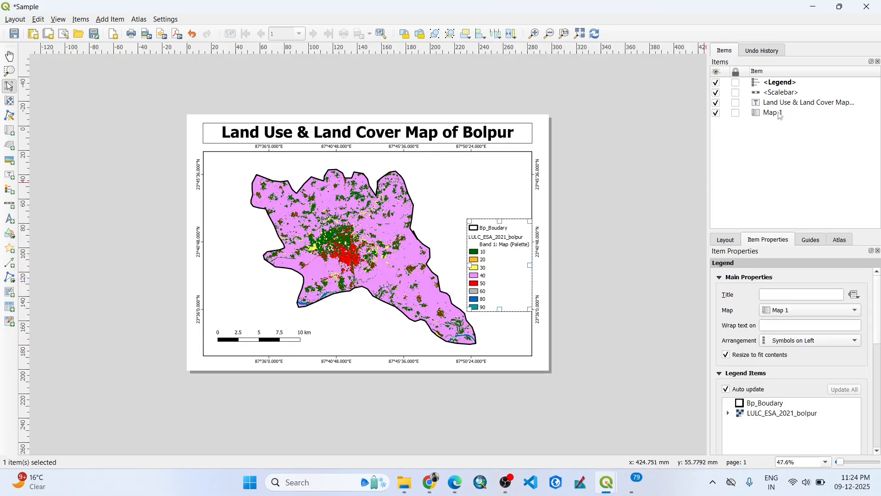
{"action": "left_click", "coordinate": [780, 86]}
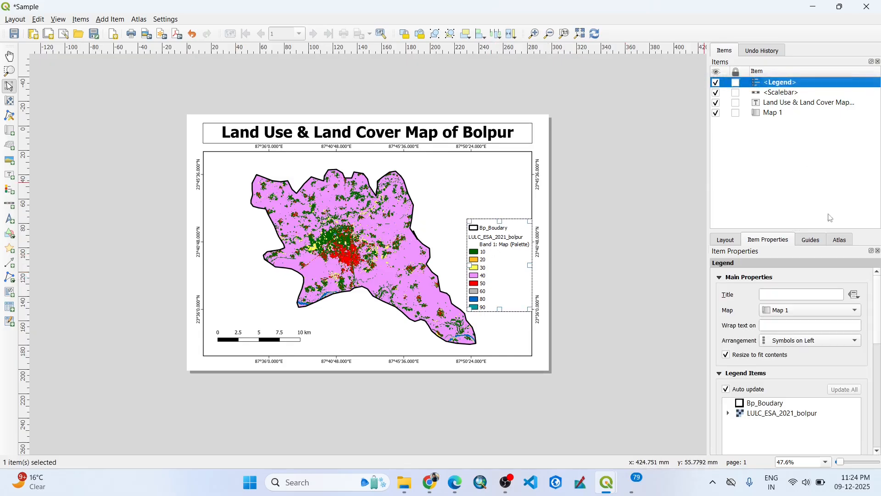
{"action": "left_click", "coordinate": [792, 295]}
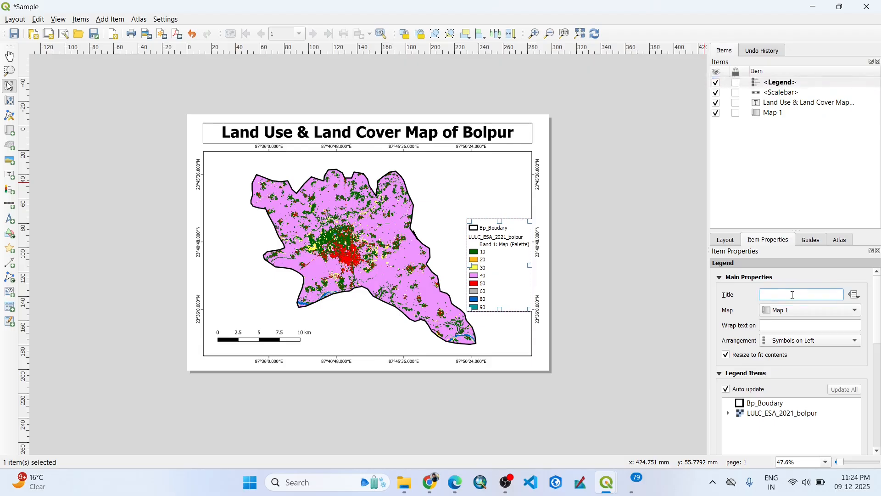
{"action": "type", "text": "Leg"}
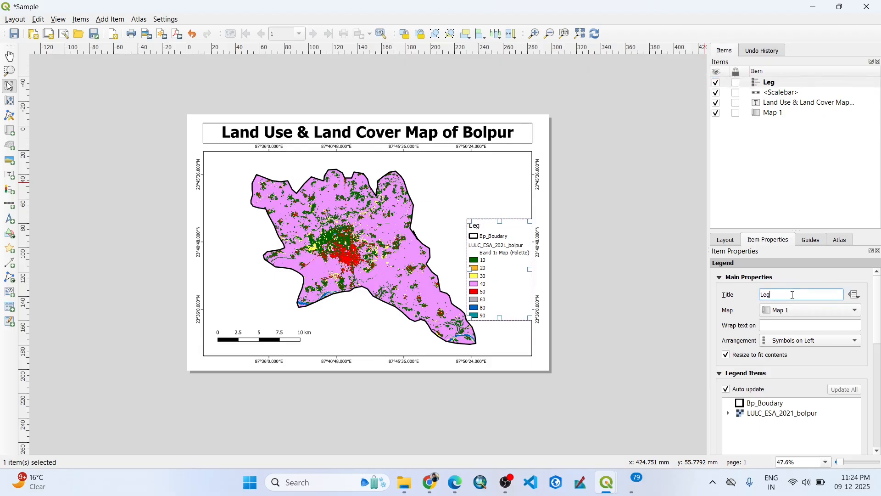
{"action": "type", "text": "end"}
{"action": "left_click", "coordinate": [651, 301]}
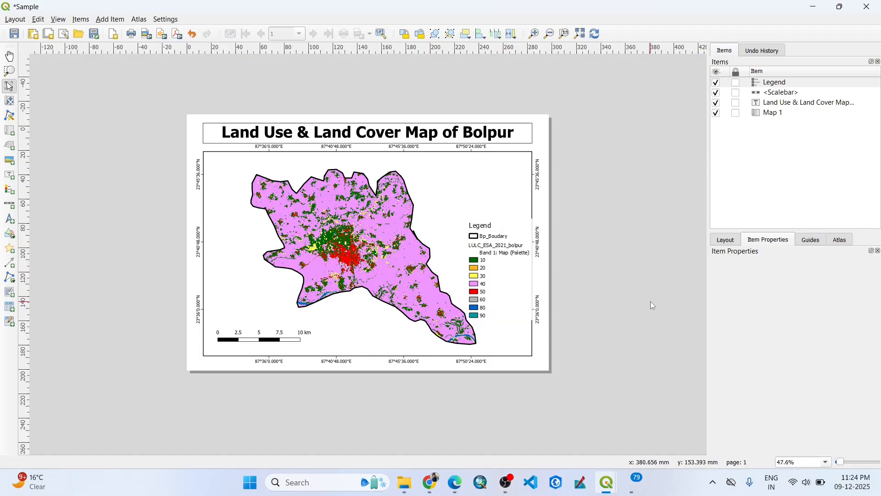
Nudge the legend slightly left, away from the map frame's right edge.
{"action": "left_click", "coordinate": [500, 261]}
{"action": "key", "text": "Left"}
{"action": "key", "text": "Left"}
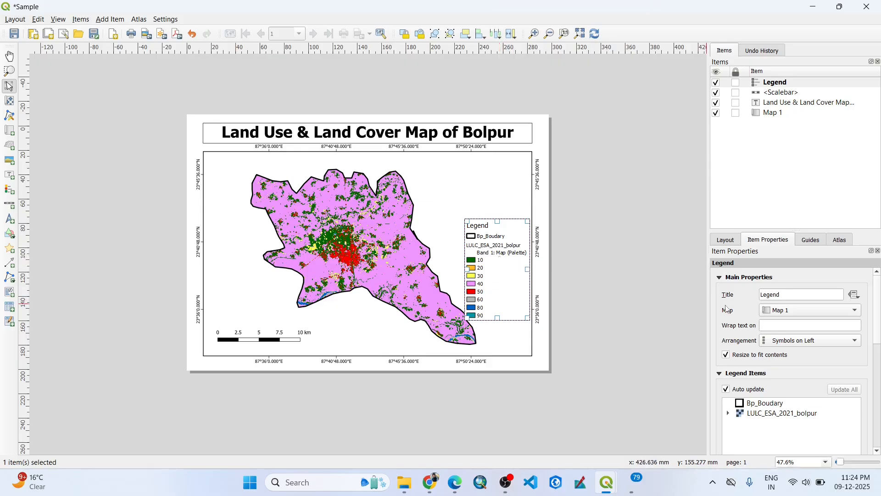
Move the Bp_Boudary entry below LULC_ESA_2021_bolpur in the legend items.
{"action": "left_click", "coordinate": [797, 295]}
{"action": "left_click", "coordinate": [855, 295]}
{"action": "left_click", "coordinate": [854, 297]}
{"action": "scroll", "coordinate": [744, 389], "scroll_direction": "down", "scroll_amount": 2}
{"action": "scroll", "coordinate": [745, 391], "scroll_direction": "down", "scroll_amount": 1}
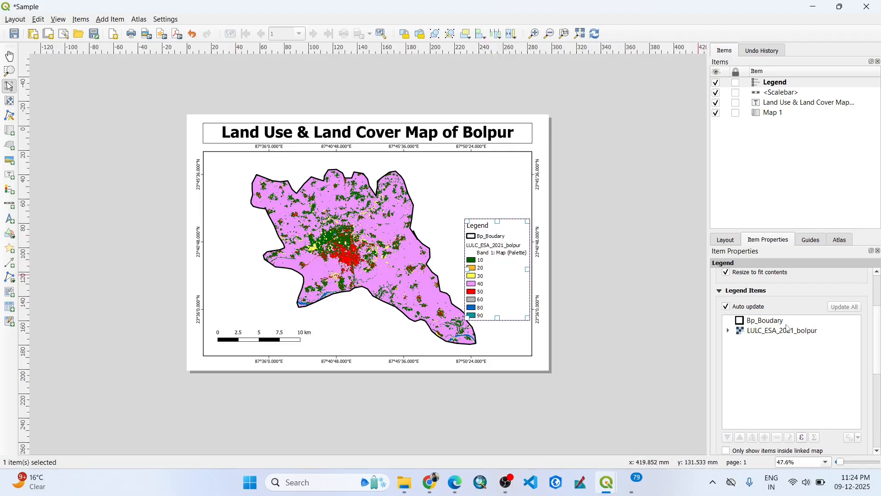
{"action": "left_click", "coordinate": [772, 323]}
{"action": "left_click_drag", "start_coordinate": [766, 323], "coordinate": [768, 343]}
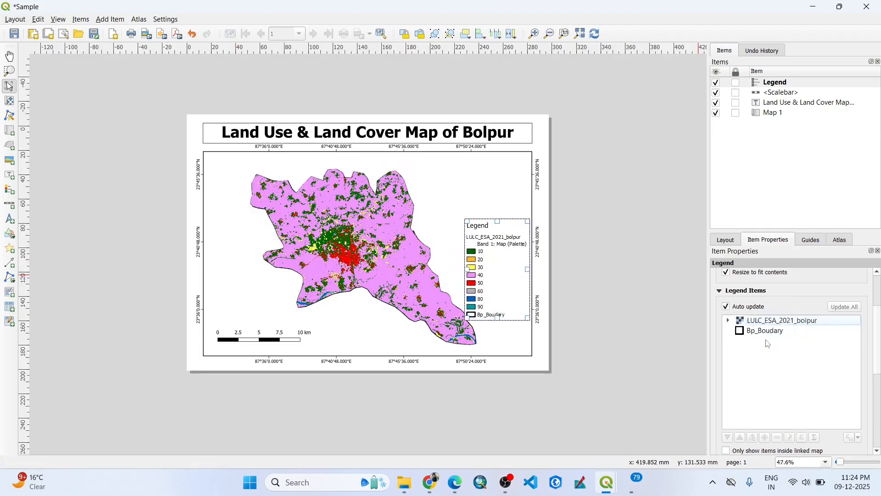
{"action": "left_click", "coordinate": [662, 301]}
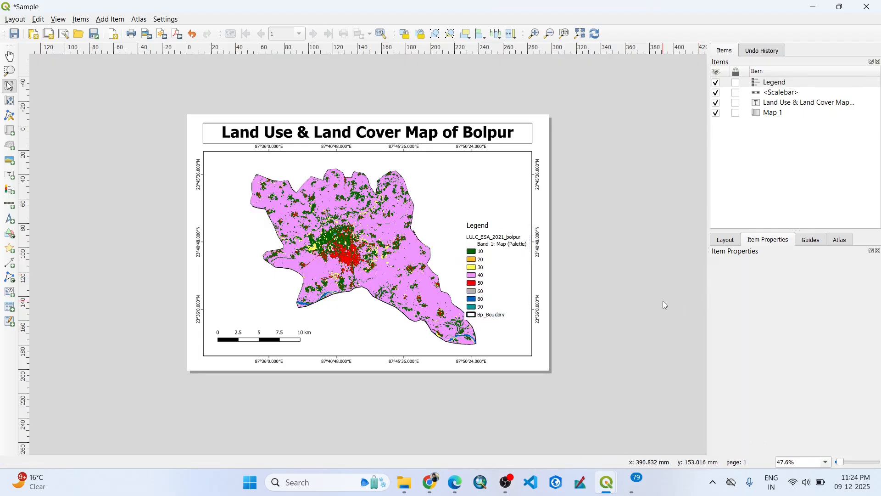
Reposition the legend slightly higher, leaving a small gap to the map frame's right edge.
{"action": "left_click", "coordinate": [483, 250]}
{"action": "left_click_drag", "start_coordinate": [483, 250], "coordinate": [502, 257]}
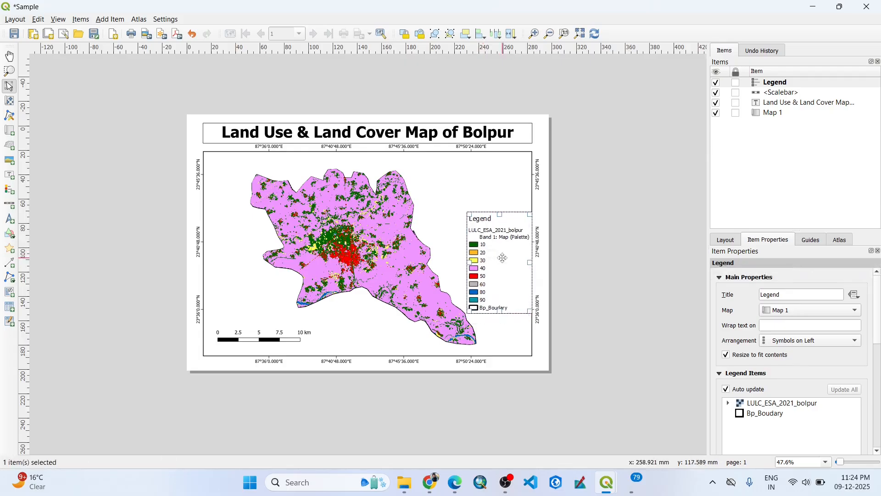
{"action": "key", "text": "Left"}
{"action": "key", "text": "Left"}
{"action": "key", "text": "Left"}
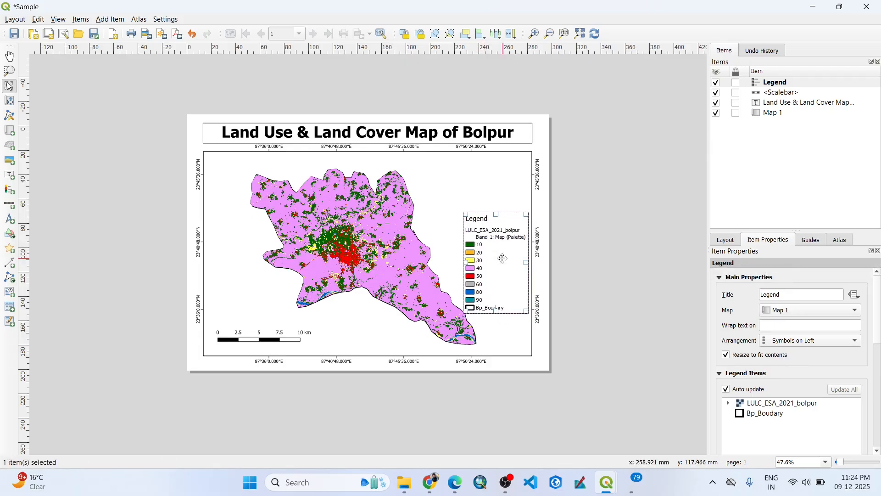
{"action": "key", "text": "Up"}
{"action": "key", "text": "Right"}
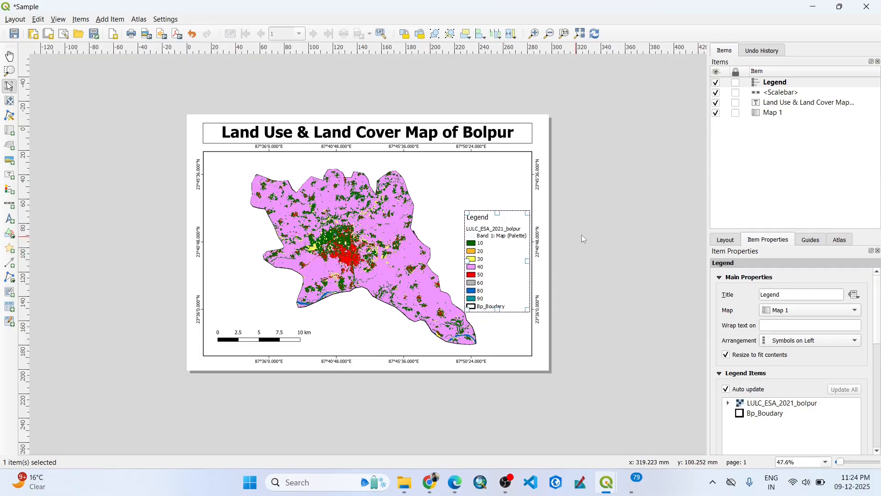
{"action": "left_click", "coordinate": [605, 234]}
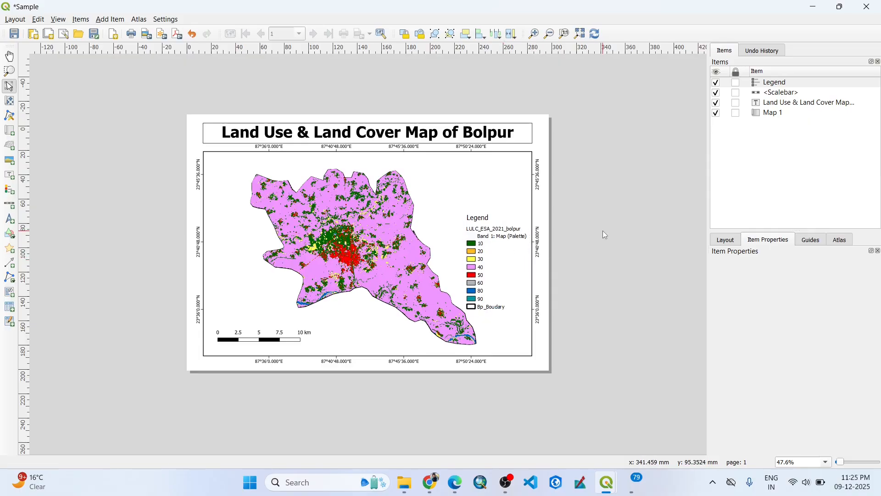
Add a north arrow in the upper-right corner of the map frame.
{"action": "left_click", "coordinate": [110, 19]}
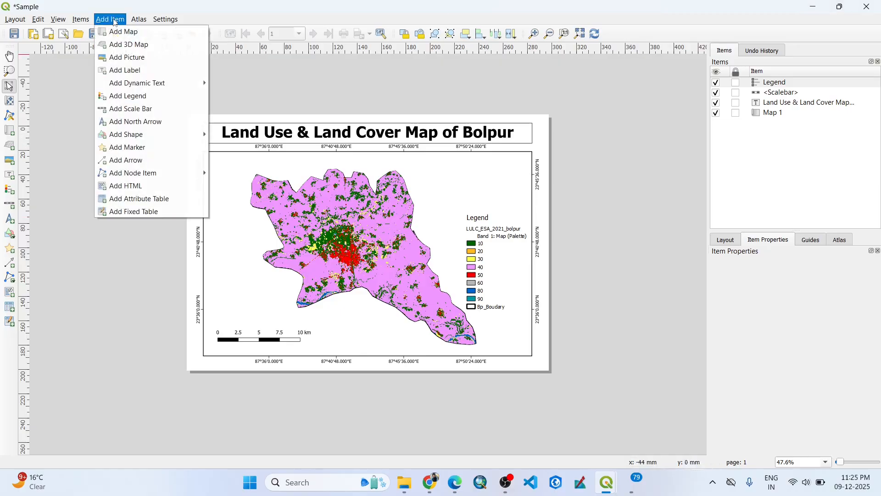
{"action": "left_click", "coordinate": [132, 122]}
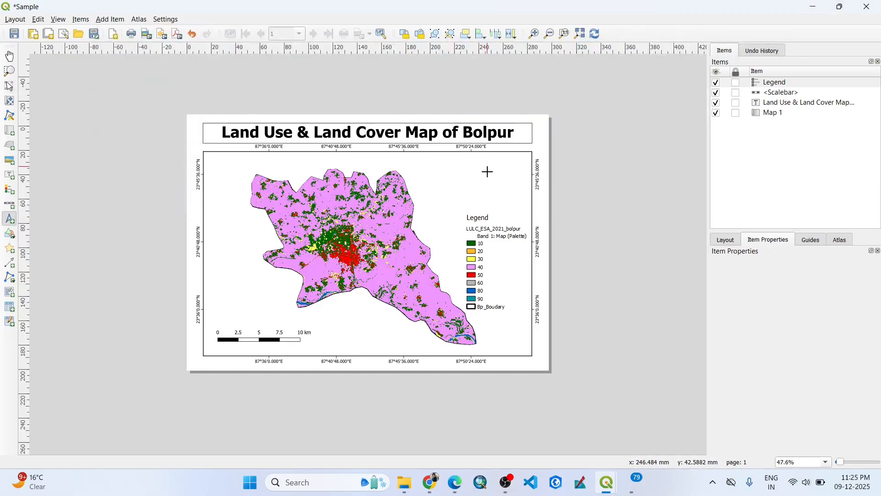
{"action": "left_click_drag", "start_coordinate": [503, 160], "coordinate": [526, 196]}
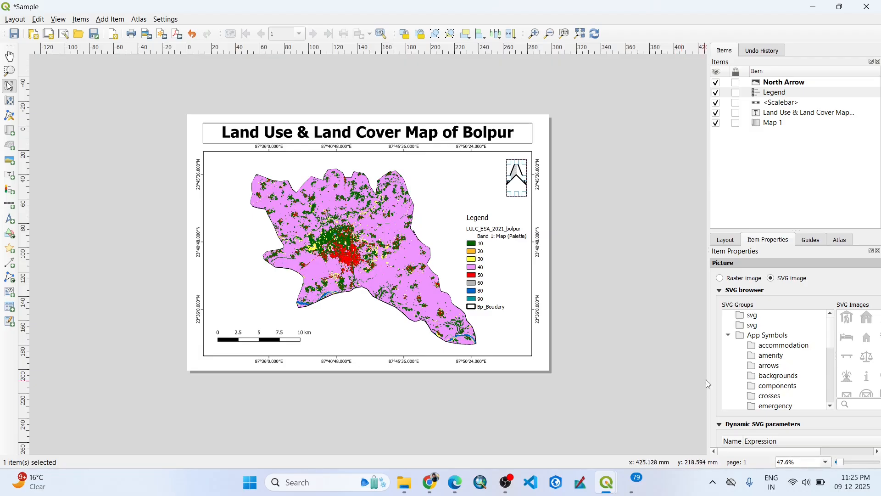
Change the north arrow's symbol to the SVG arrowhead with a circle behind it.
{"action": "left_click_drag", "start_coordinate": [709, 376], "coordinate": [649, 374]}
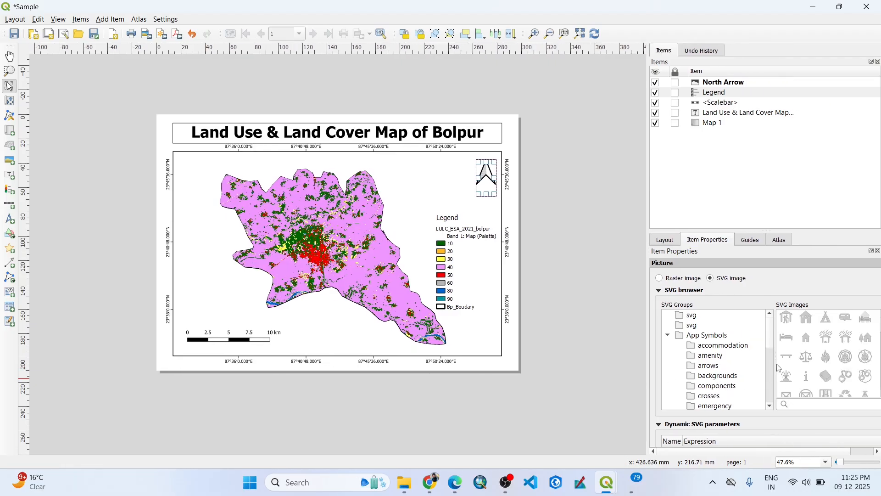
{"action": "mouse_move", "coordinate": [771, 341]}
{"action": "left_mouse_down"}
{"action": "mouse_move", "coordinate": [772, 354]}
{"action": "mouse_move", "coordinate": [772, 344]}
{"action": "left_mouse_up"}
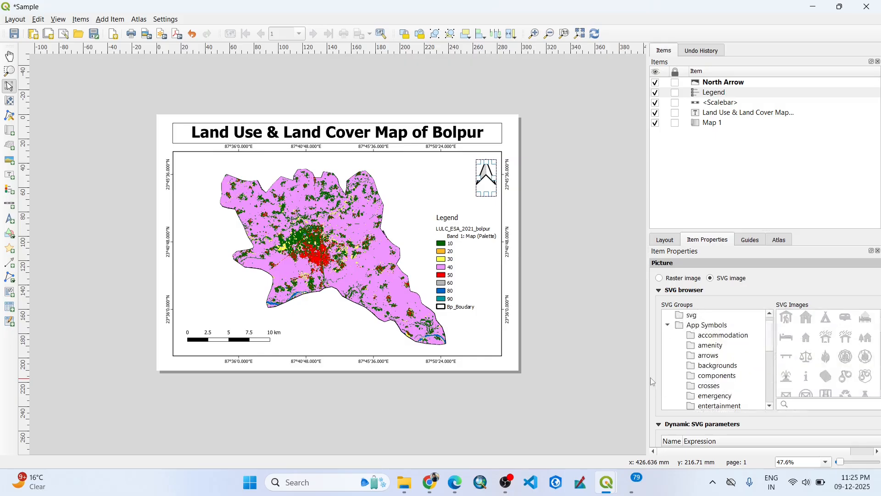
{"action": "left_click_drag", "start_coordinate": [647, 373], "coordinate": [613, 373]}
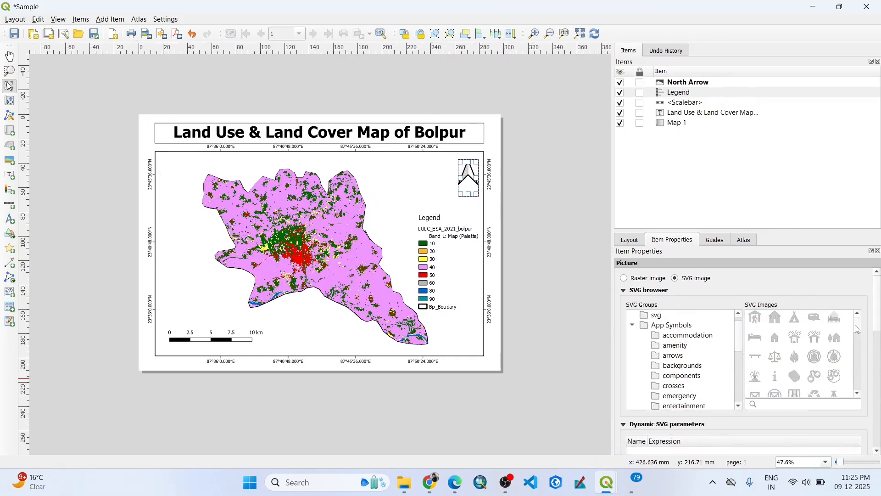
{"action": "left_click_drag", "start_coordinate": [857, 329], "coordinate": [858, 335]}
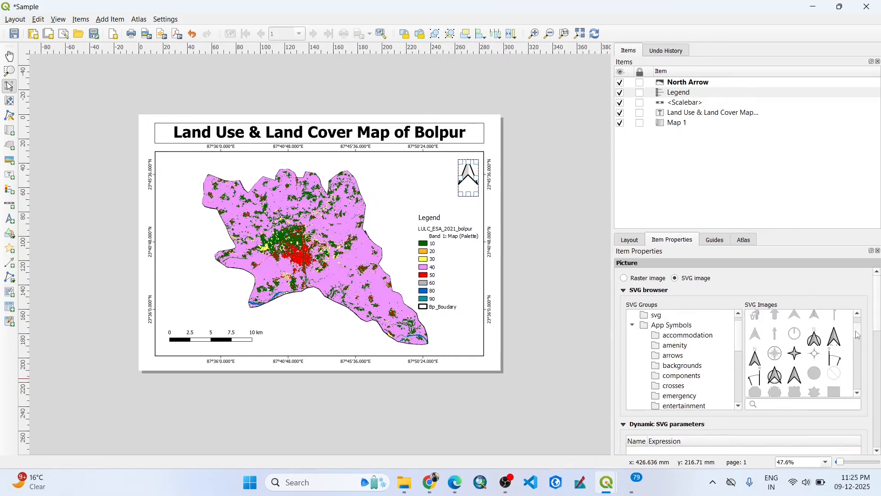
{"action": "left_click", "coordinate": [778, 378]}
{"action": "left_click", "coordinate": [507, 196]}
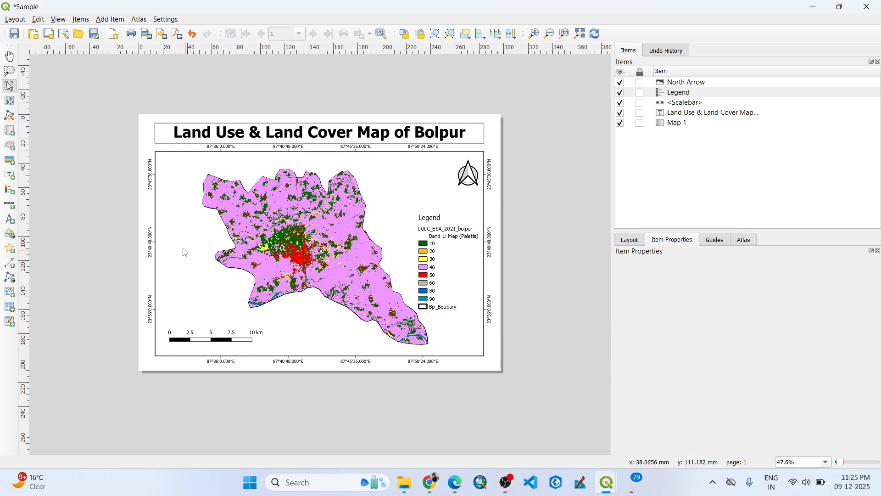
Draw a rectangle shape around the whole layout, about 5 mm inside the page edges.
{"action": "left_click", "coordinate": [110, 20]}
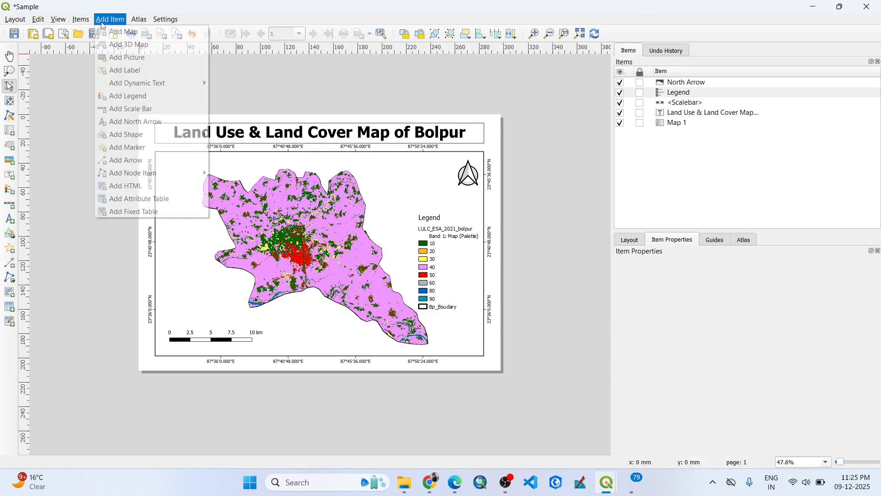
{"action": "mouse_move", "coordinate": [131, 135]}
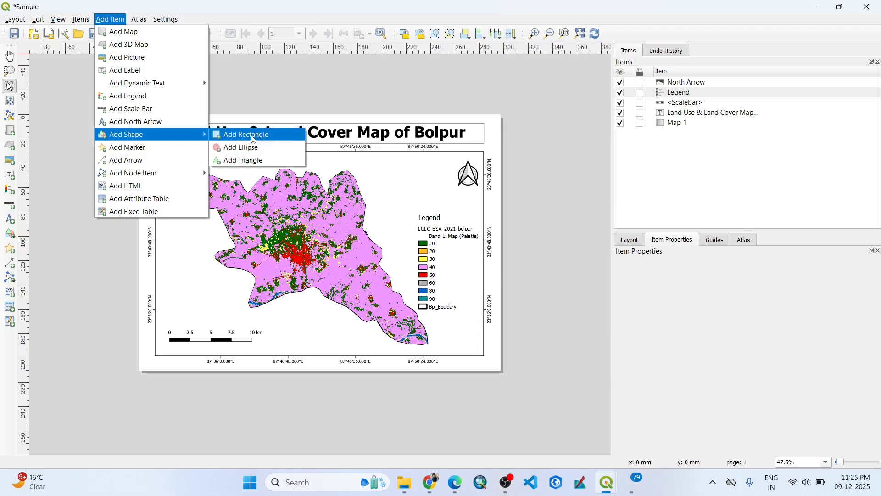
{"action": "left_click", "coordinate": [254, 139]}
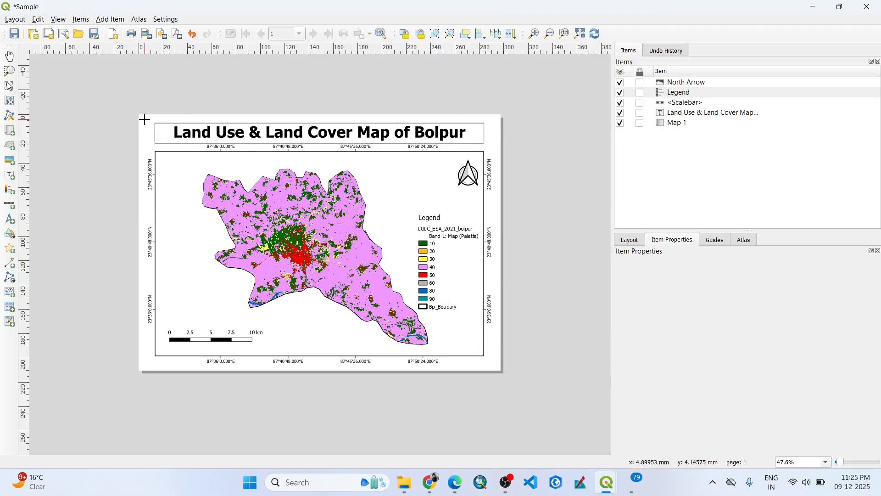
{"action": "mouse_move", "coordinate": [144, 119]}
{"action": "left_mouse_down"}
{"action": "mouse_move", "coordinate": [501, 217]}
{"action": "mouse_move", "coordinate": [495, 365]}
{"action": "left_mouse_up"}
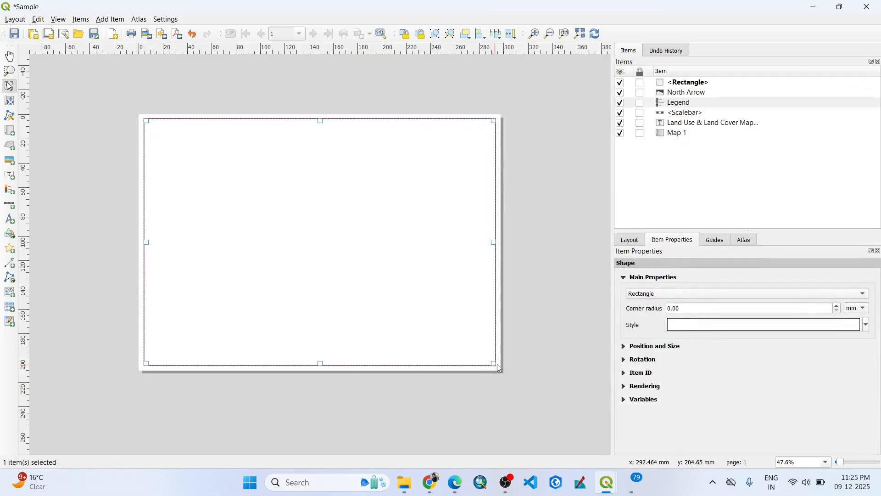
Remove the rectangle's fill through the Simple Fill style, keeping only its outline as a page border.
{"action": "left_click", "coordinate": [686, 325]}
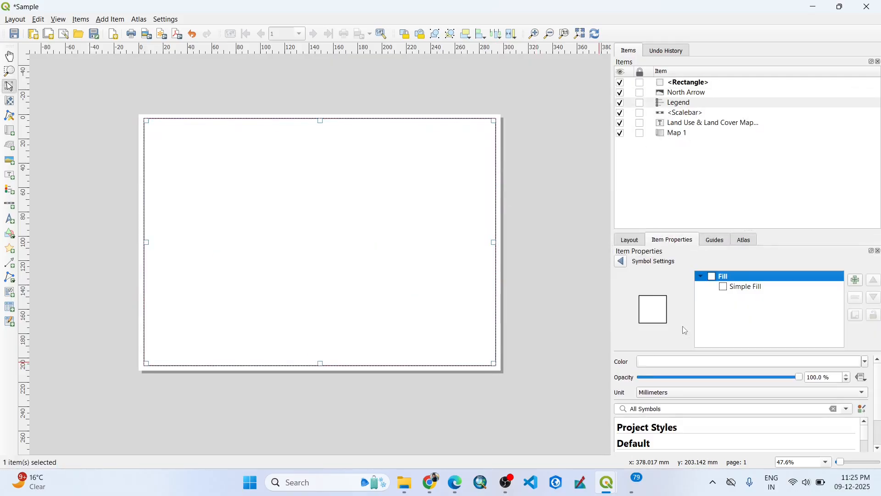
{"action": "left_click", "coordinate": [744, 288]}
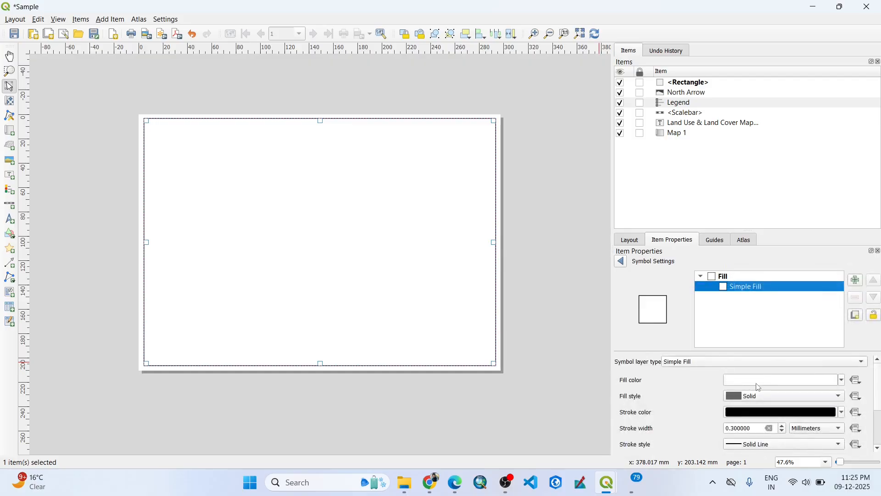
{"action": "left_click", "coordinate": [756, 381]}
{"action": "left_click", "coordinate": [622, 262]}
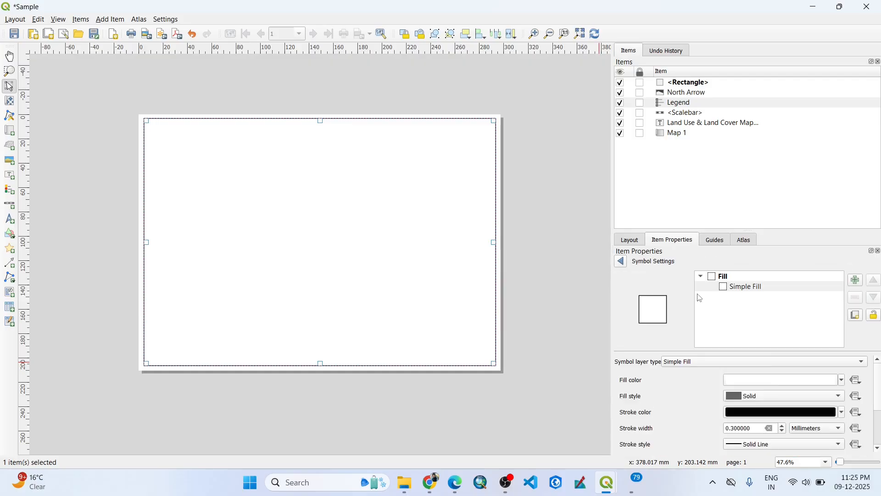
{"action": "left_click", "coordinate": [761, 397]}
{"action": "left_click", "coordinate": [756, 353]}
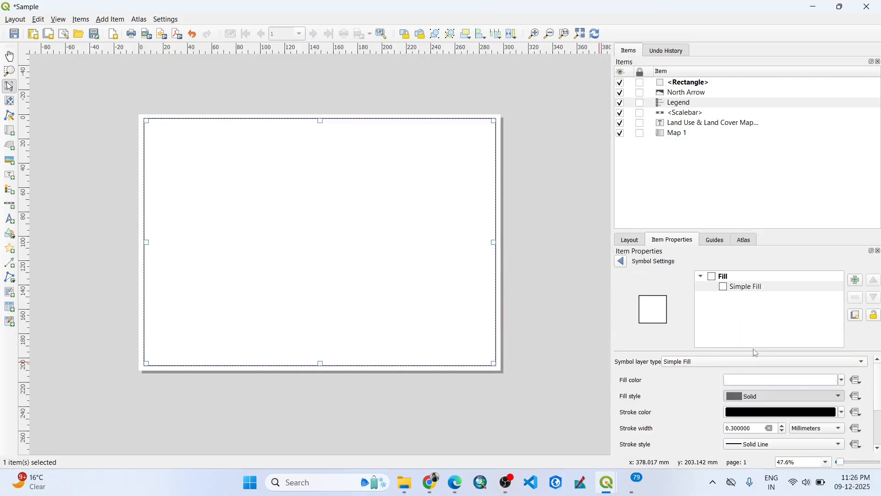
{"action": "left_click", "coordinate": [574, 241]}
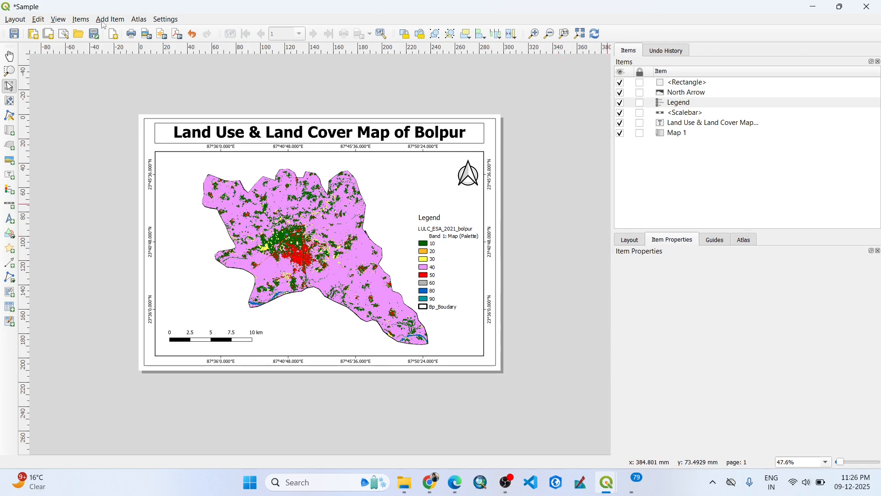
Export the layout as a PDF named Sample in the RS and GIS Practical work - Bolpur folder, with the default export options.
{"action": "left_click", "coordinate": [176, 34]}
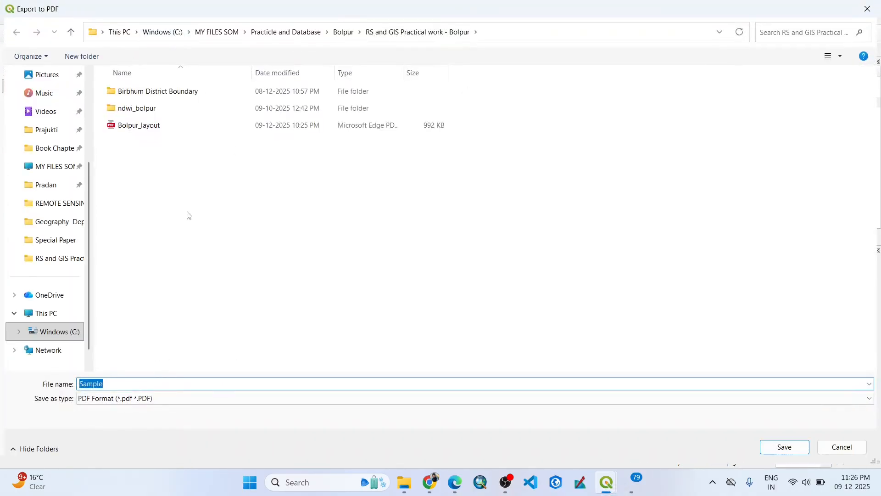
{"action": "left_click", "coordinate": [773, 448]}
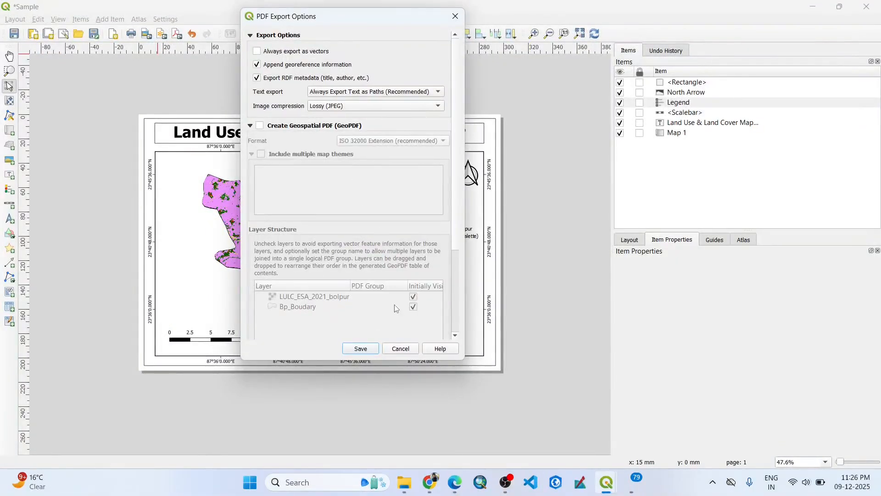
{"action": "left_click", "coordinate": [367, 349]}
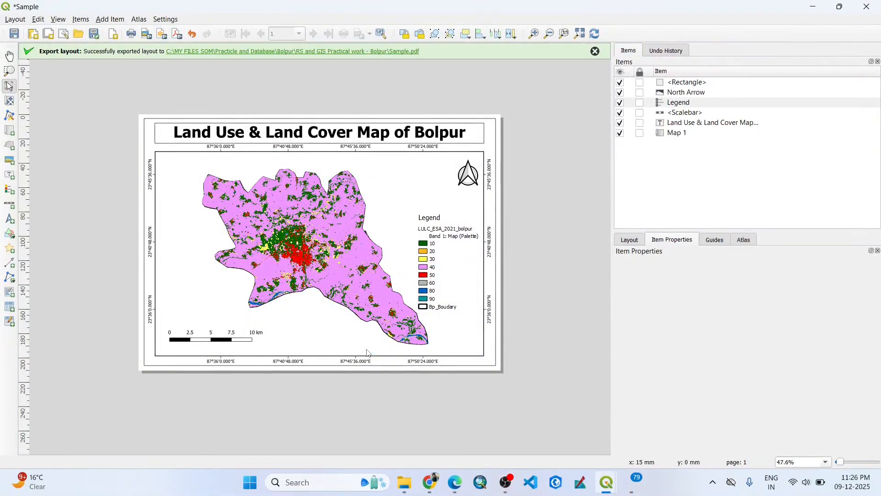
Open the exported Sample PDF from its folder in Microsoft Edge and view the whole page.
{"action": "left_click", "coordinate": [347, 51]}
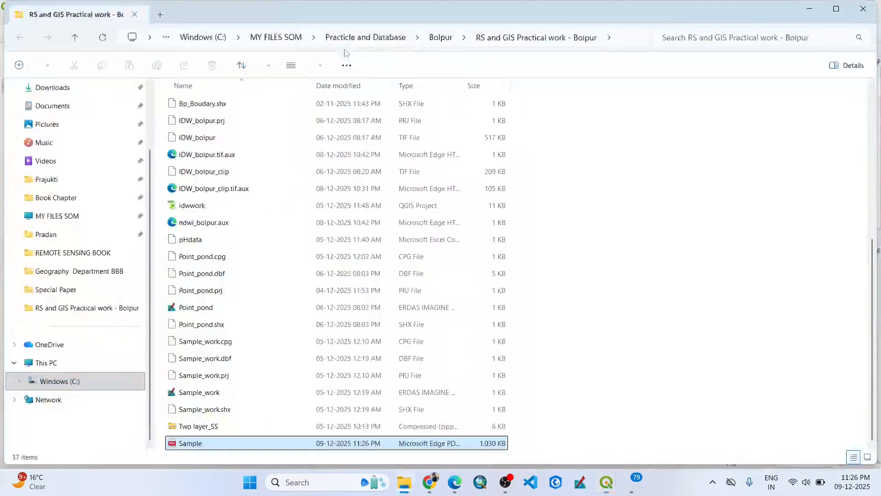
{"action": "double_click", "coordinate": [222, 442]}
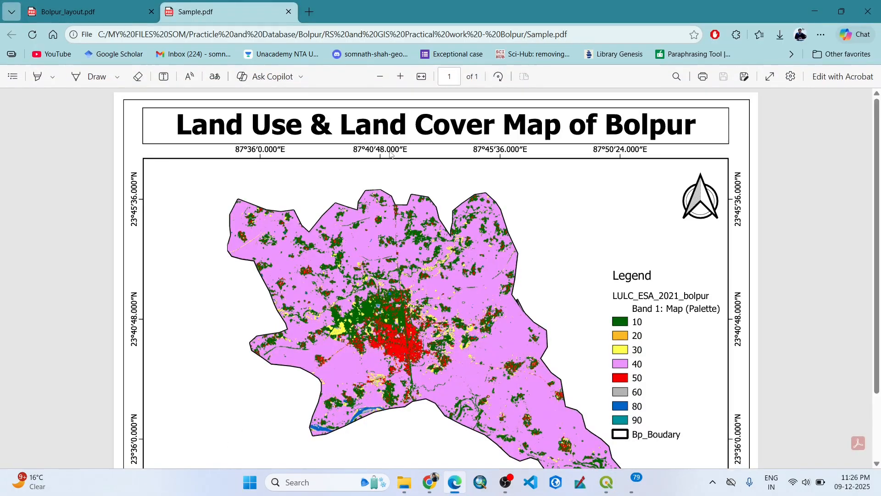
{"action": "left_click", "coordinate": [421, 77]}
{"action": "left_click", "coordinate": [421, 77]}
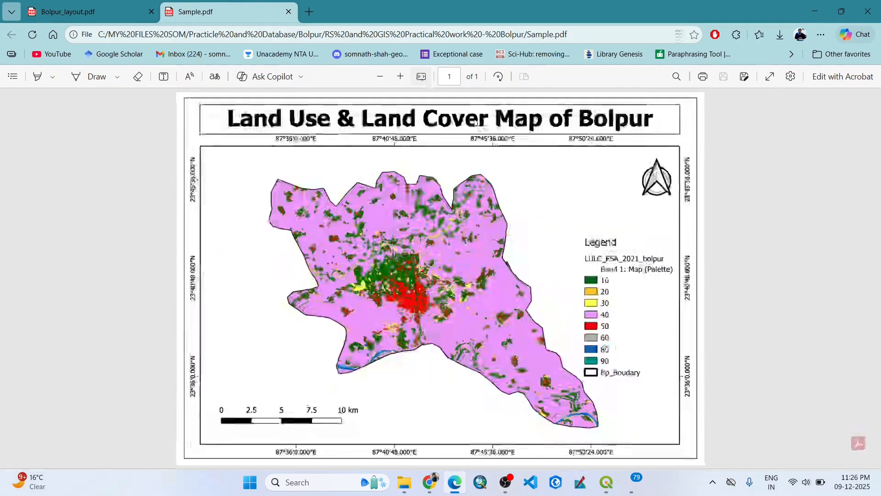